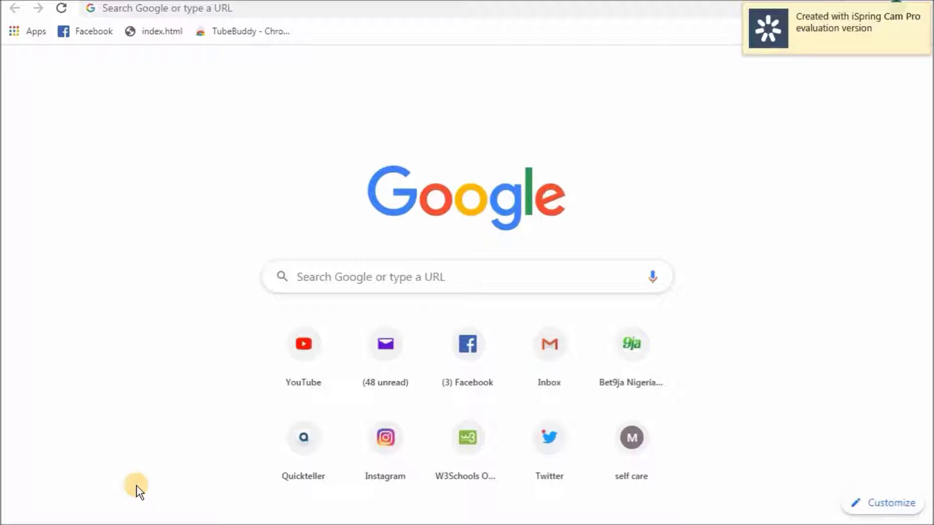
Search Google for 'gmail mail sign up' by picking it from the suggestions after typing 'gma'
{"action": "left_click", "coordinate": [438, 282]}
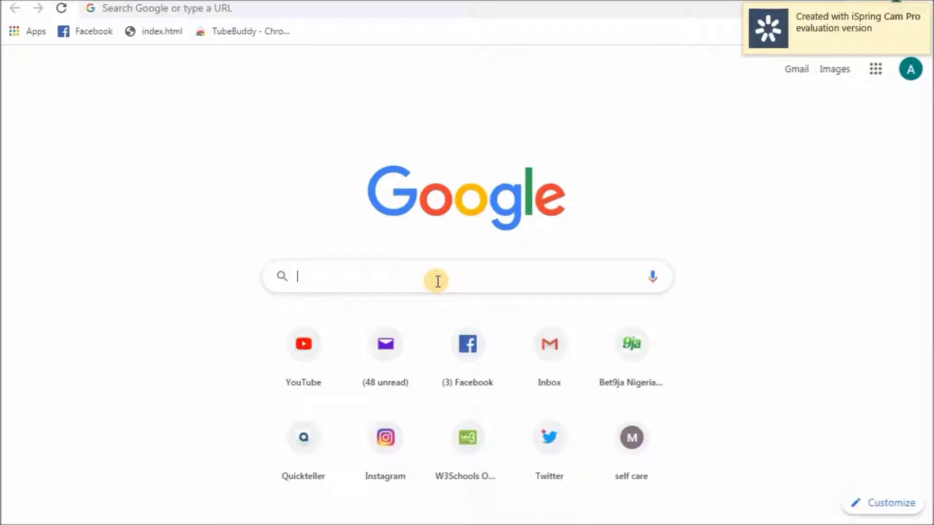
{"action": "type", "text": "gm"}
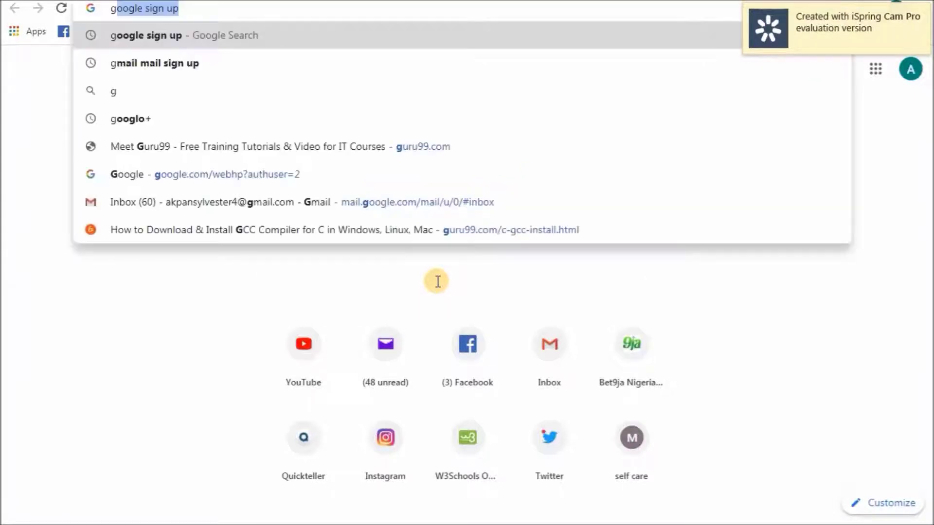
{"action": "type", "text": "ail mail"}
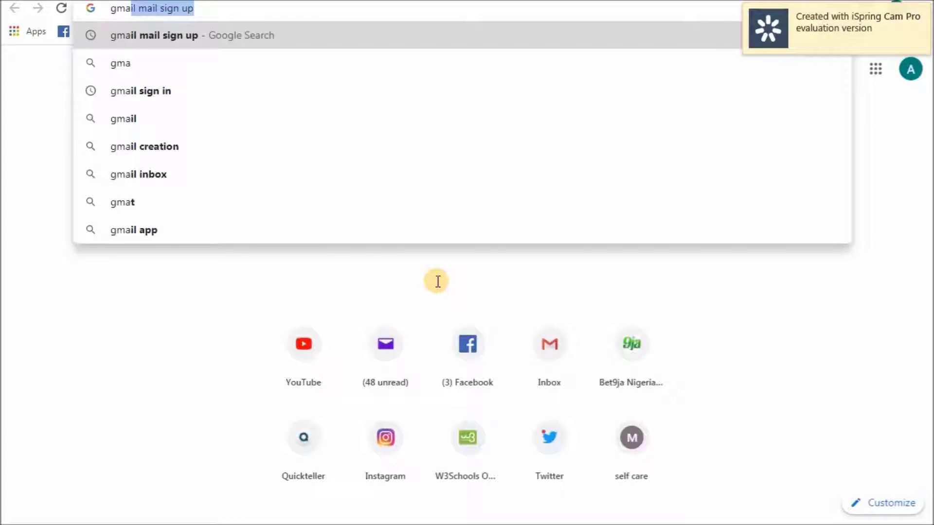
{"action": "left_click", "coordinate": [164, 35]}
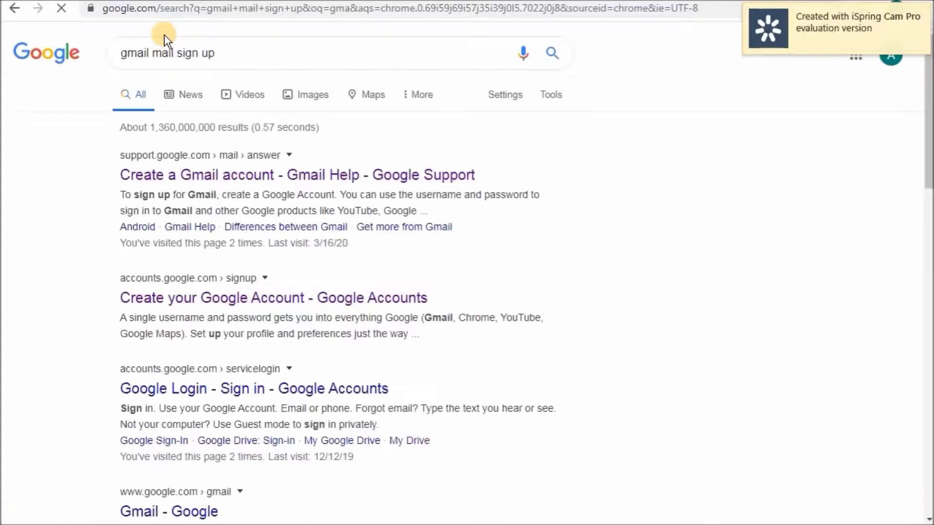
Start a new Google Account, entering the first name, last name and a username
{"action": "left_click", "coordinate": [223, 305]}
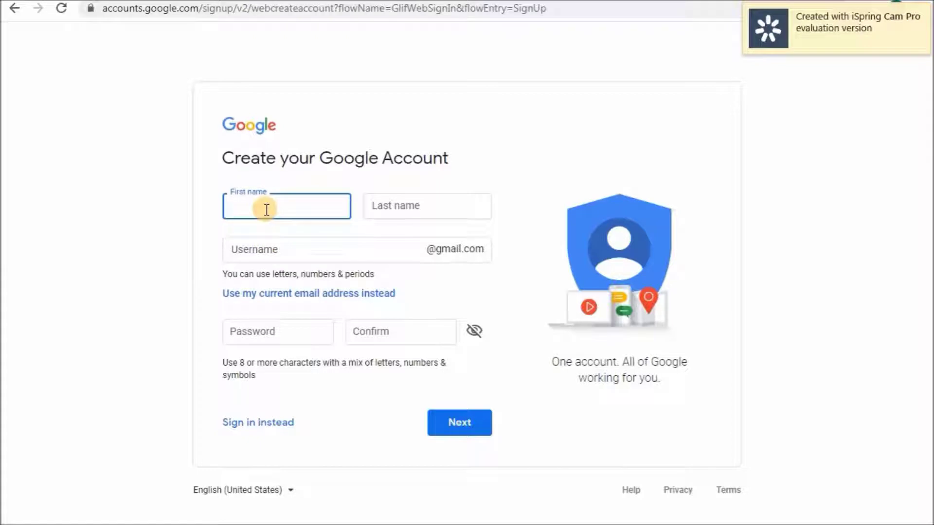
{"action": "left_click", "coordinate": [448, 207]}
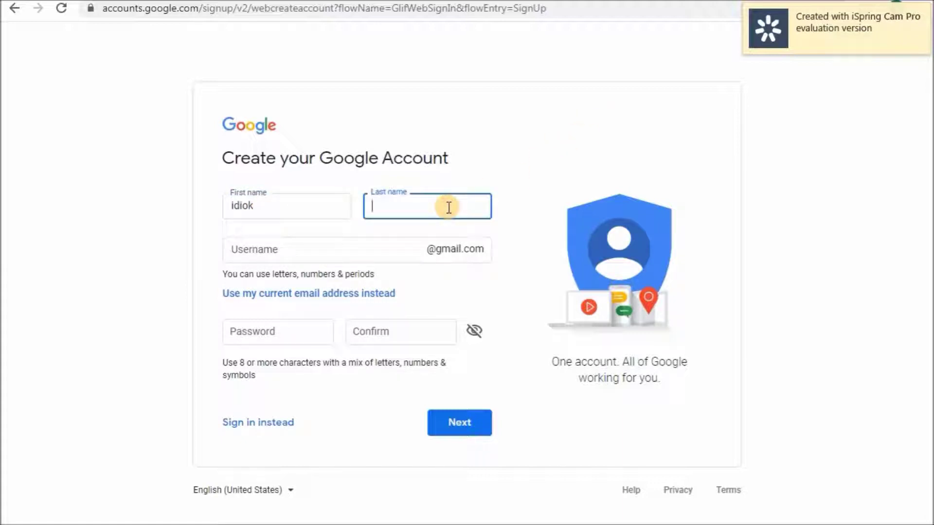
{"action": "left_click", "coordinate": [297, 247]}
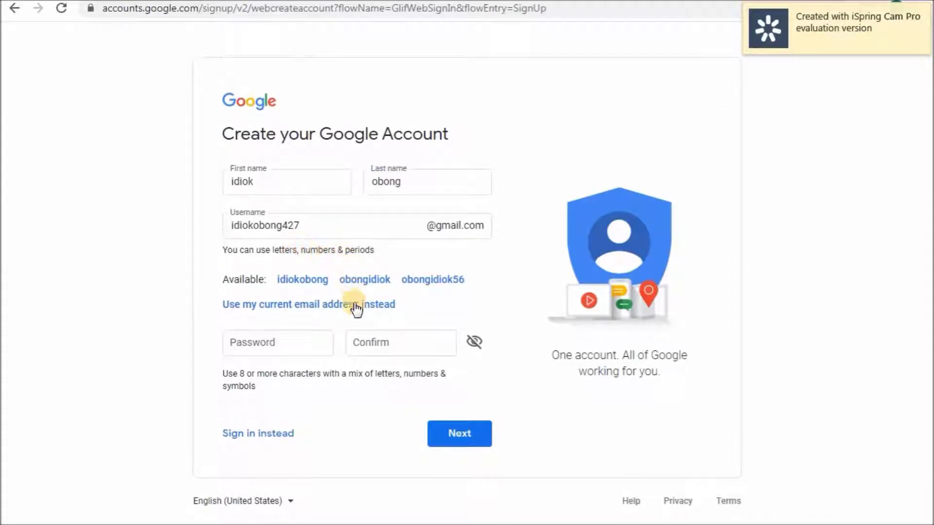
Enter and confirm the account password, then submit the form again after the mismatch error
{"action": "left_click", "coordinate": [285, 344]}
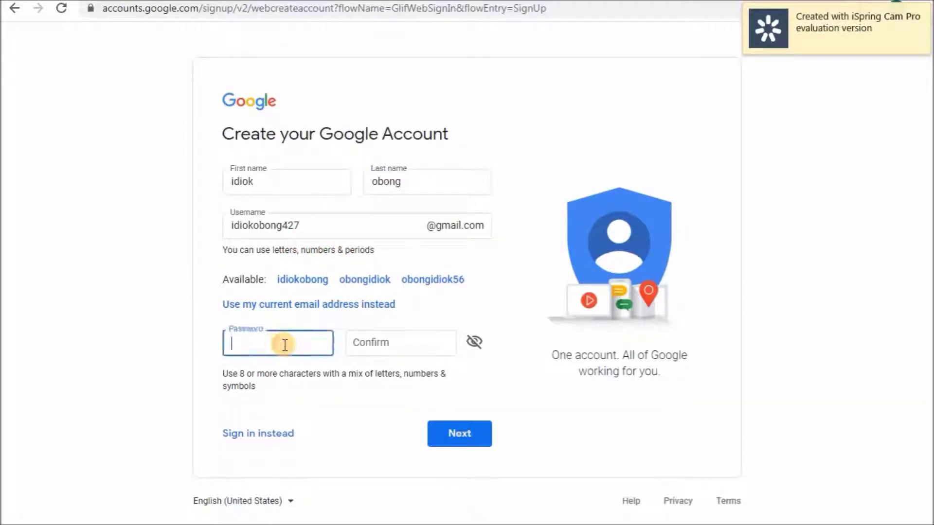
{"action": "type", "text": "•••••••••••"}
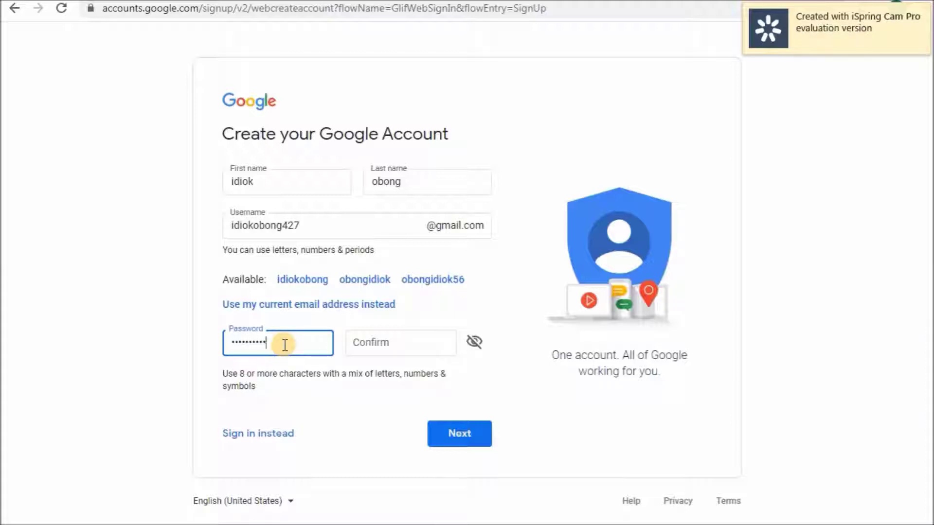
{"action": "type", "text": "•"}
{"action": "left_click", "coordinate": [376, 344]}
{"action": "type", "text": "••••"}
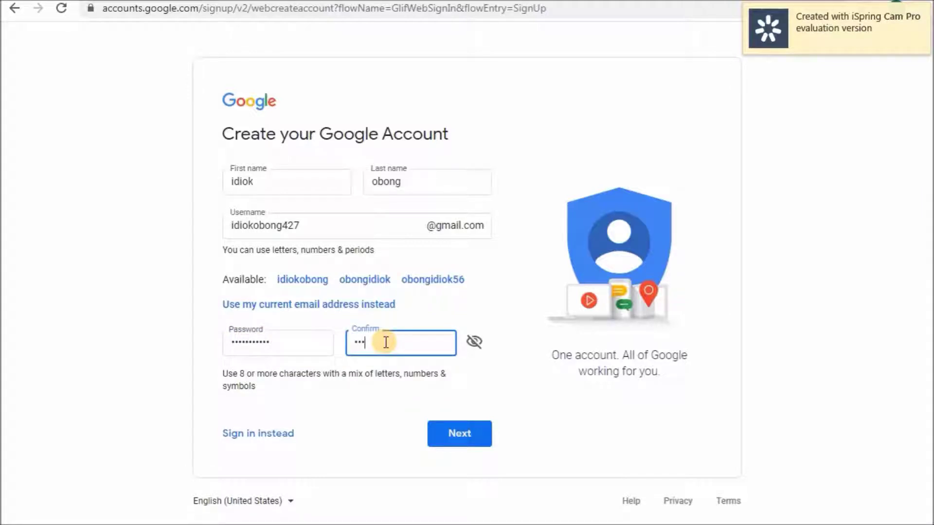
{"action": "type", "text": "•••••••"}
{"action": "left_click", "coordinate": [451, 433]}
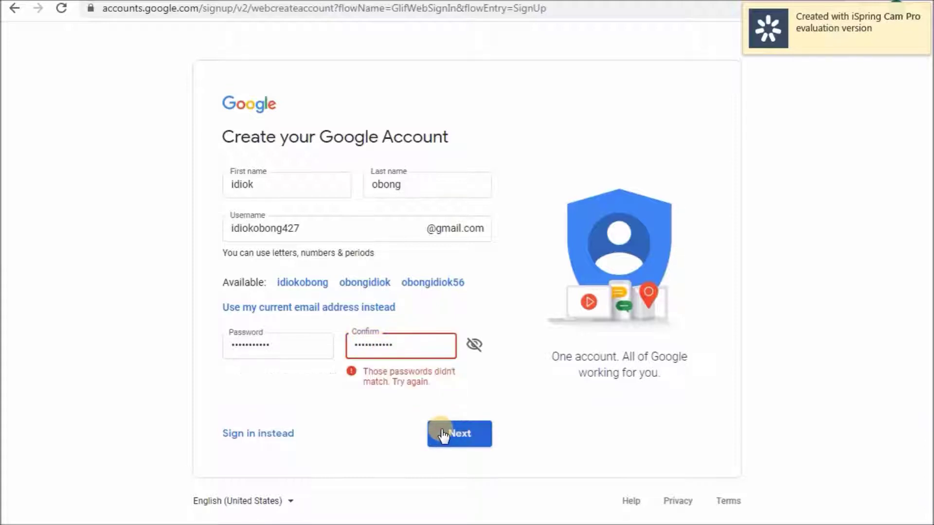
{"action": "left_click", "coordinate": [441, 429]}
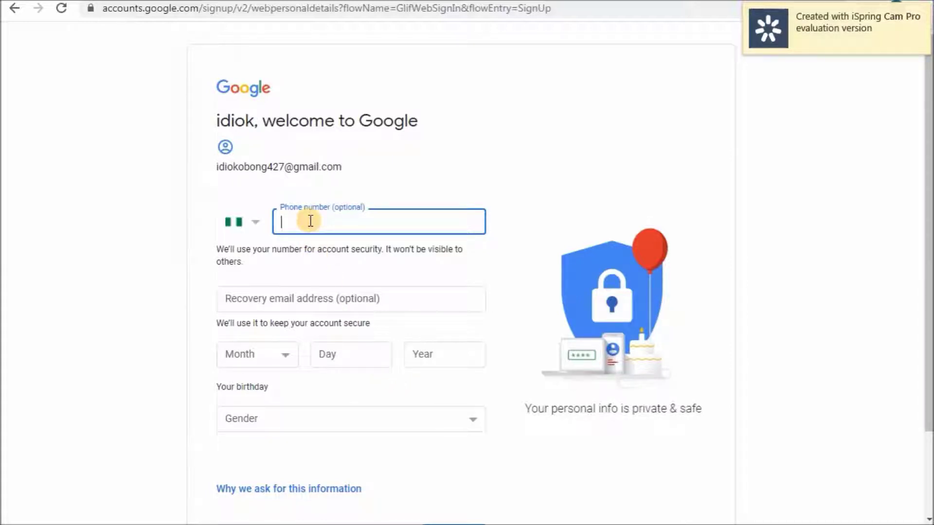
Enter the phone number and a birthday of June 03, 1990
{"action": "type", "text": "0123456"}
{"action": "type", "text": "7"}
{"action": "type", "text": "8"}
{"action": "left_click", "coordinate": [283, 355]}
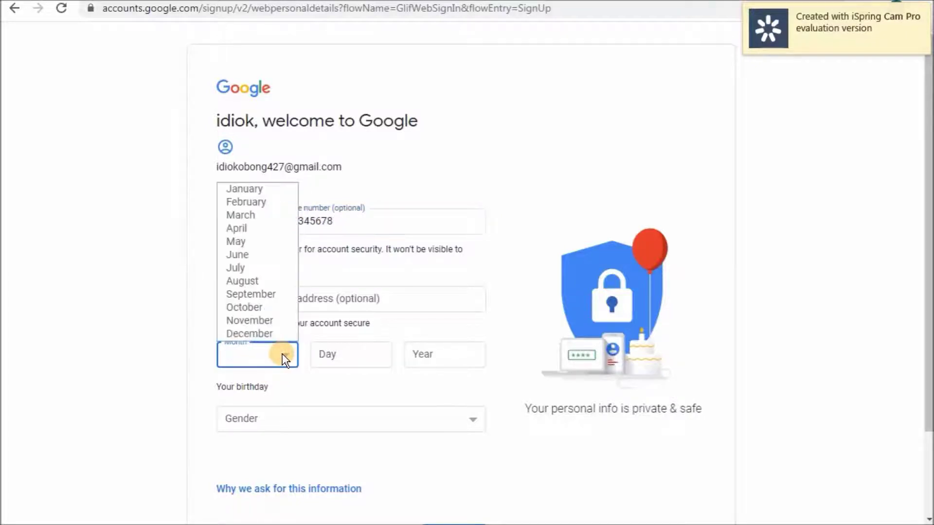
{"action": "left_click", "coordinate": [237, 254]}
{"action": "left_click", "coordinate": [346, 357]}
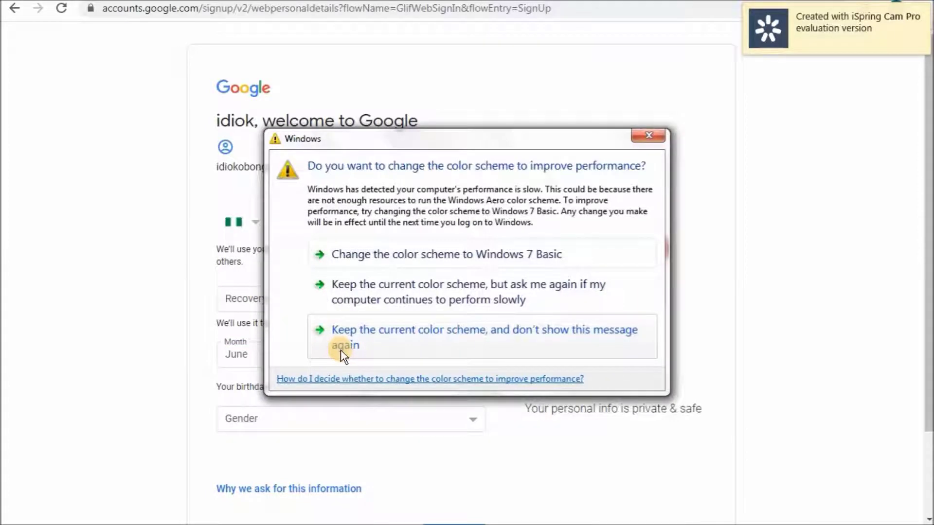
{"action": "left_click", "coordinate": [656, 138]}
{"action": "type", "text": "03"}
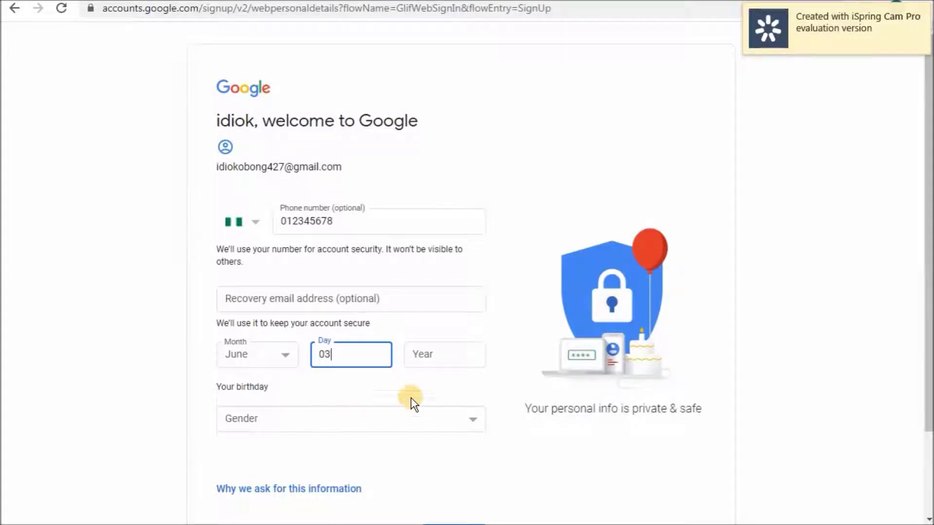
{"action": "left_click", "coordinate": [447, 353]}
{"action": "type", "text": "1990"}
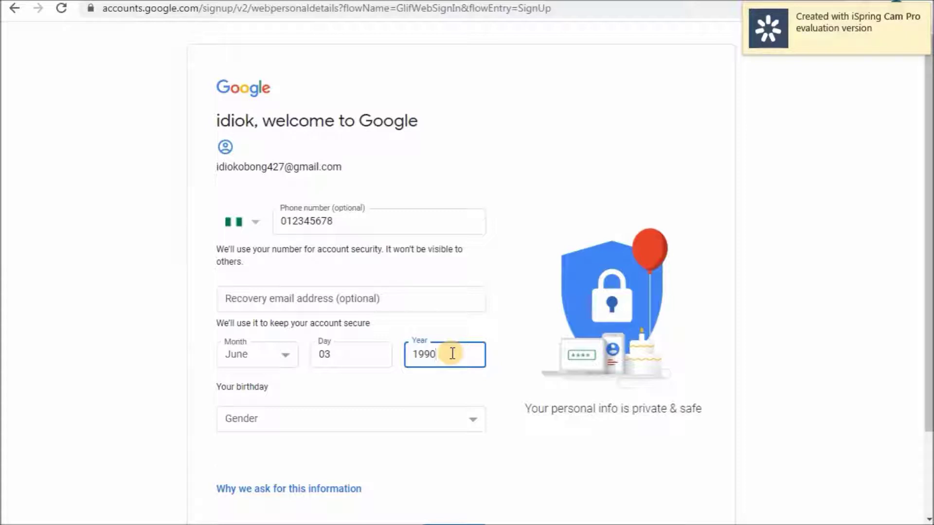
Choose Male as the gender and submit the personal details
{"action": "left_click", "coordinate": [463, 421]}
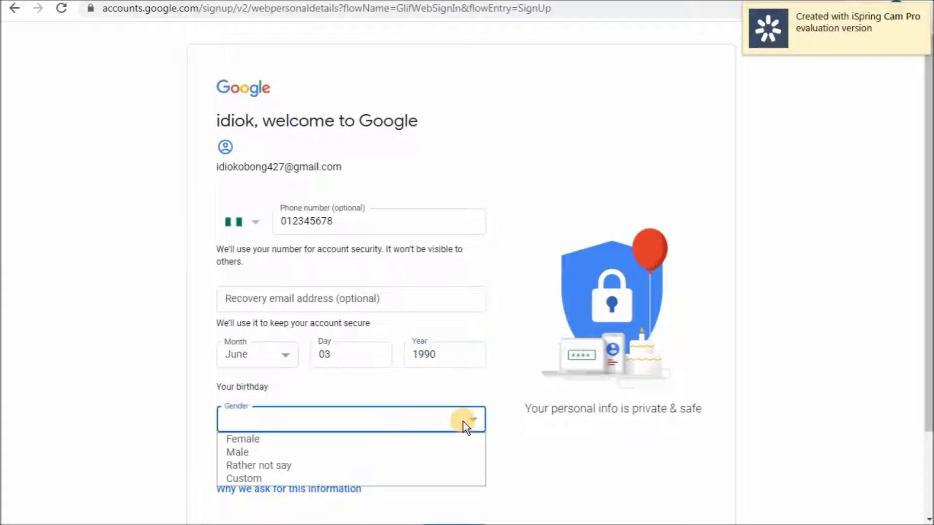
{"action": "left_click", "coordinate": [312, 452]}
{"action": "left_click_drag", "start_coordinate": [929, 389], "coordinate": [926, 429]}
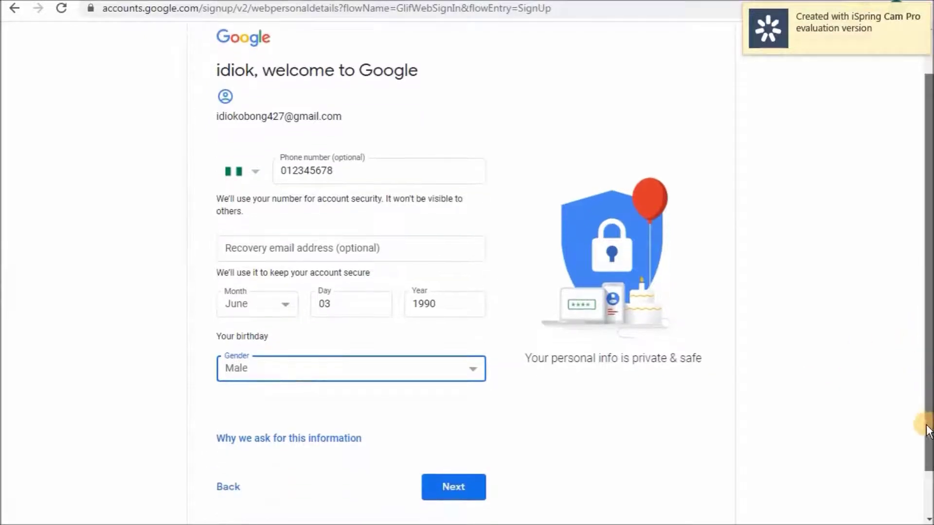
{"action": "left_click", "coordinate": [441, 488]}
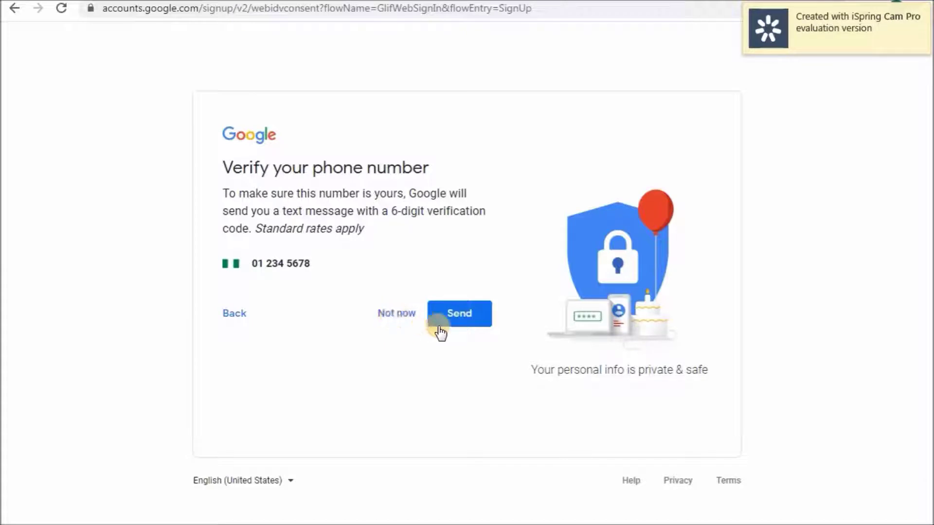
Skip phone verification with 'Not now' and agree to Google's Privacy and Terms
{"action": "left_click", "coordinate": [391, 315]}
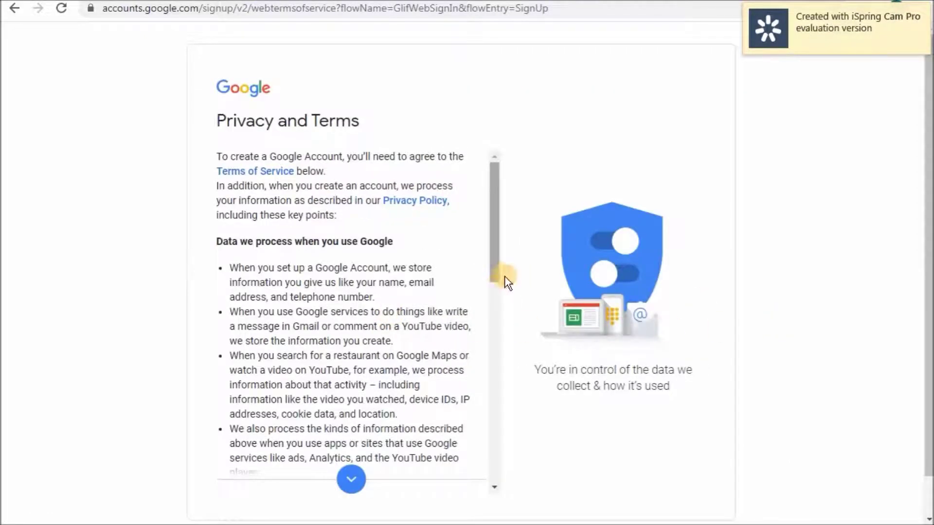
{"action": "left_click_drag", "start_coordinate": [489, 267], "coordinate": [465, 446]}
{"action": "scroll", "coordinate": [466, 445], "scroll_direction": "down", "scroll_amount": 3}
{"action": "left_click", "coordinate": [459, 489]}
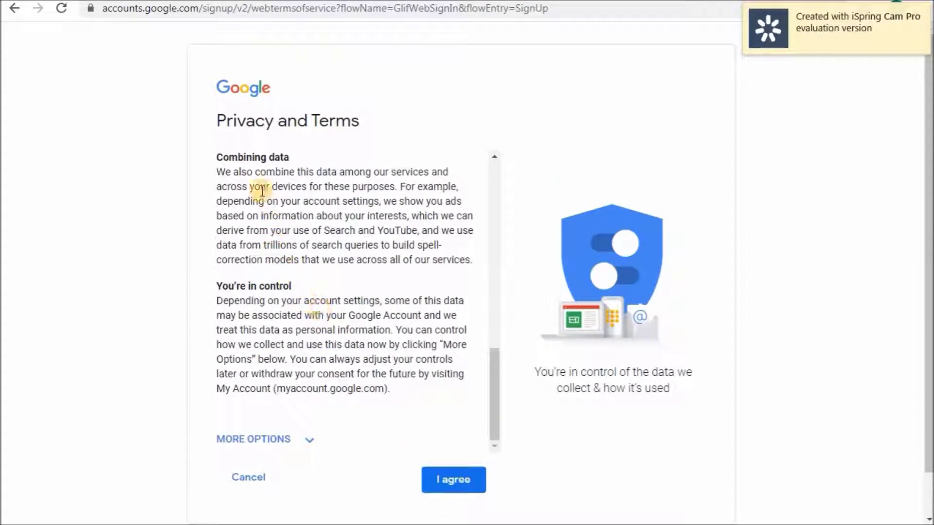
{"action": "left_click", "coordinate": [439, 481]}
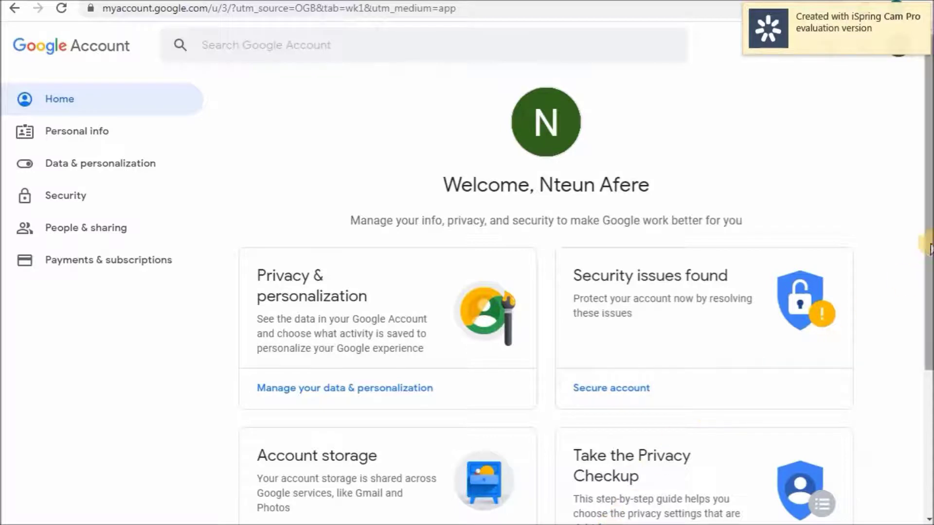
Switch to another signed-in account and launch YouTube from the Google apps grid
{"action": "left_click", "coordinate": [898, 55]}
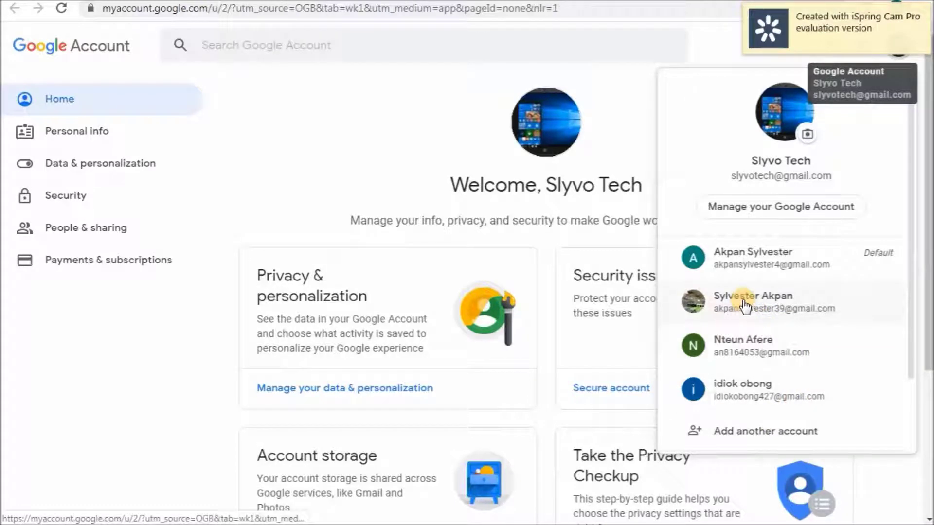
{"action": "left_click", "coordinate": [706, 309]}
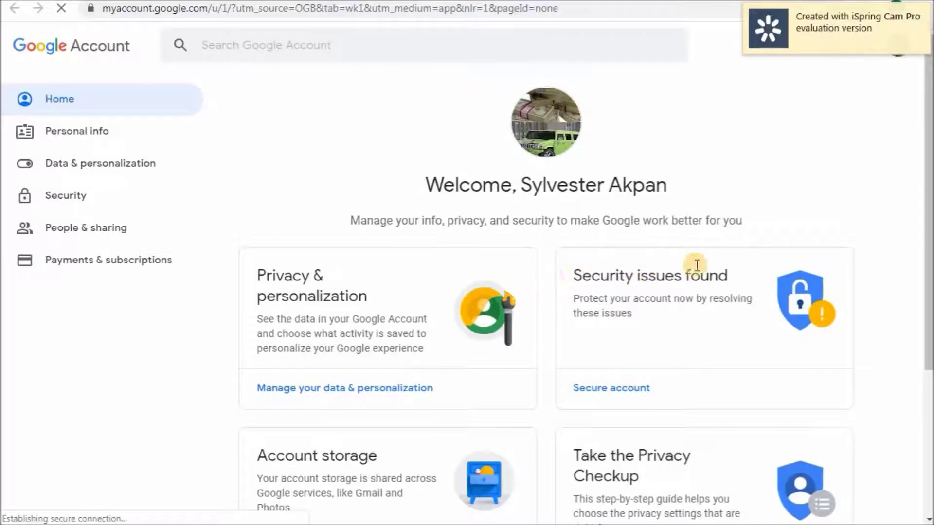
{"action": "left_click", "coordinate": [862, 54]}
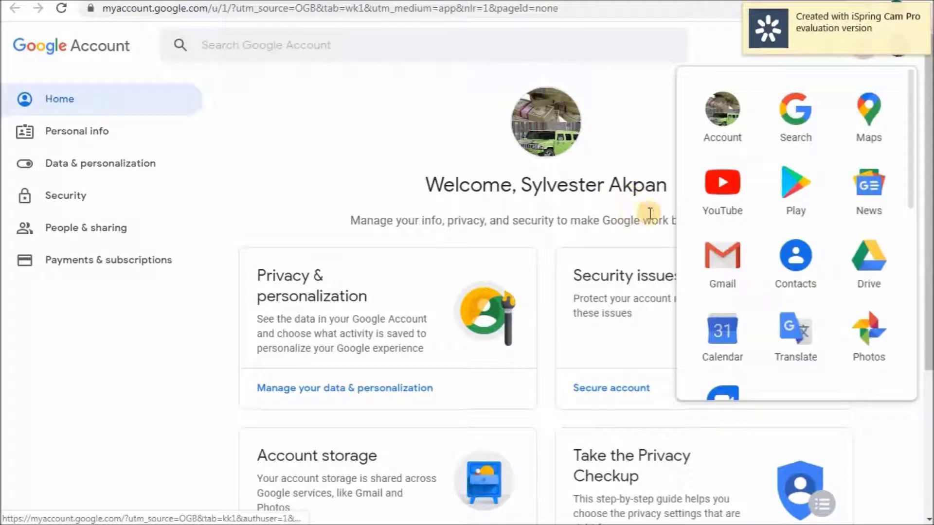
{"action": "left_click", "coordinate": [724, 183]}
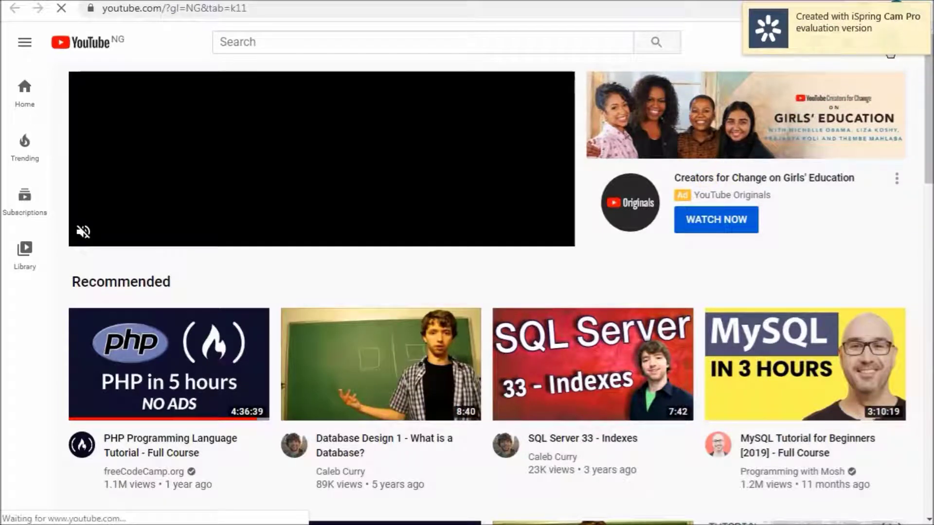
Choose 'Your channel' from the YouTube avatar menu
{"action": "left_click", "coordinate": [888, 53]}
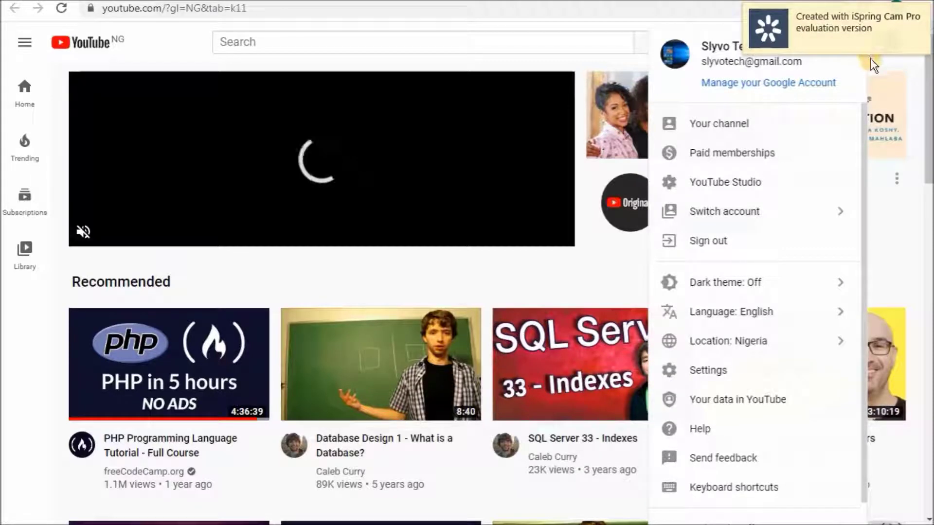
{"action": "left_click", "coordinate": [719, 130]}
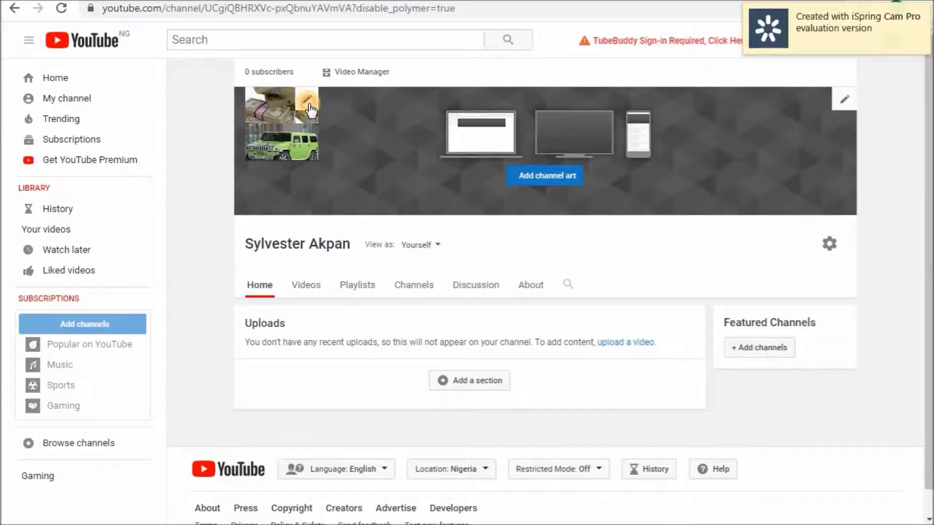
Upload p.jpg as the channel's profile photo in About me, then go back to the YouTube tab
{"action": "left_click", "coordinate": [308, 104]}
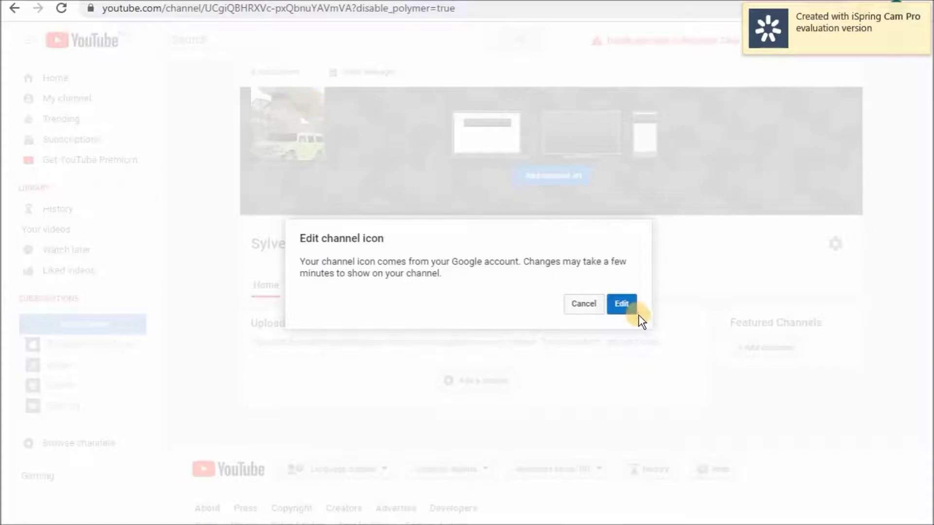
{"action": "left_click", "coordinate": [623, 304]}
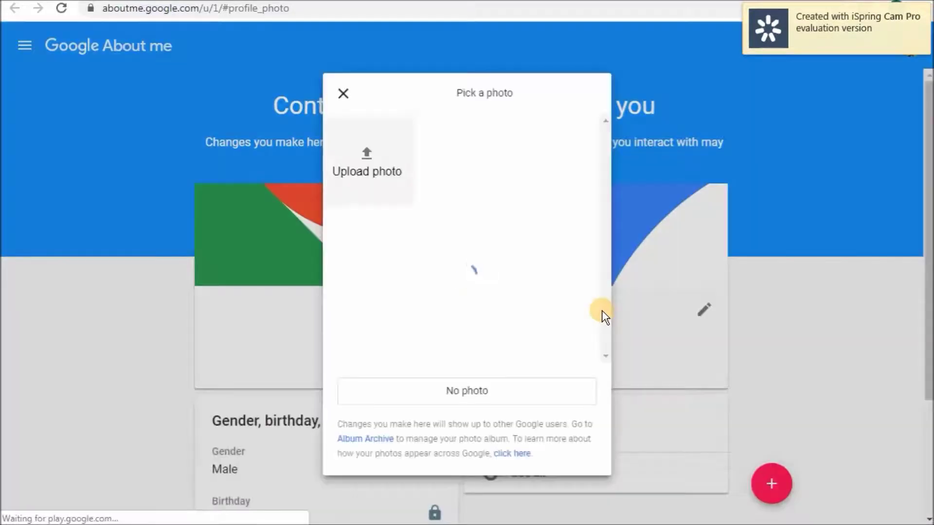
{"action": "left_click", "coordinate": [366, 156]}
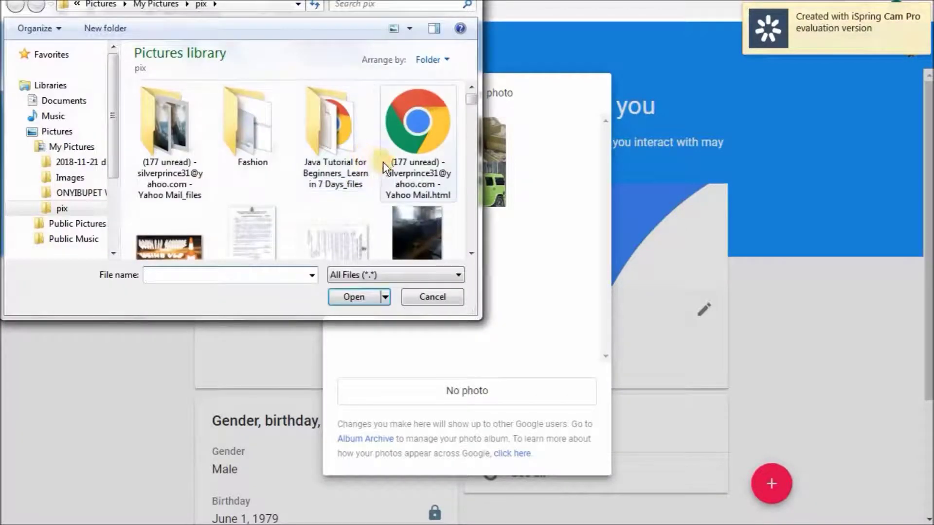
{"action": "left_click_drag", "start_coordinate": [470, 99], "coordinate": [481, 183]}
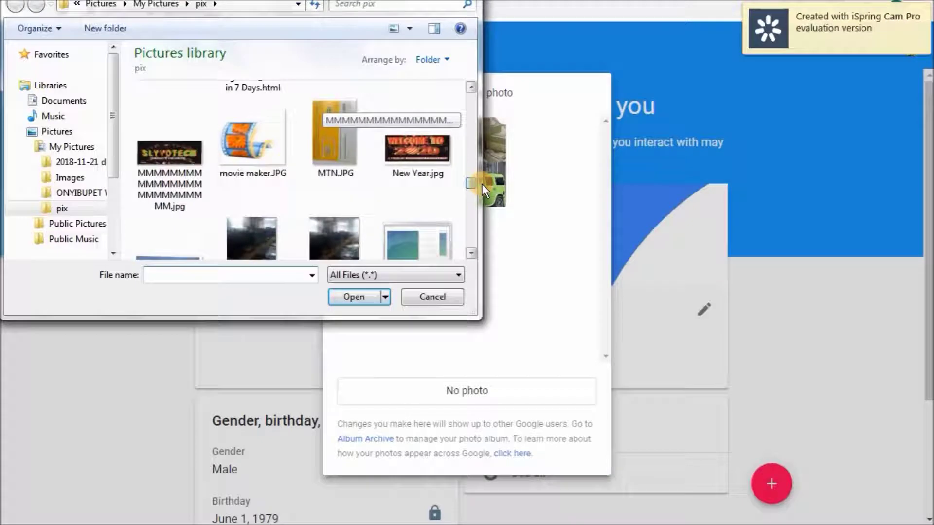
{"action": "left_click", "coordinate": [252, 244]}
{"action": "left_click", "coordinate": [342, 300]}
{"action": "left_click", "coordinate": [363, 296]}
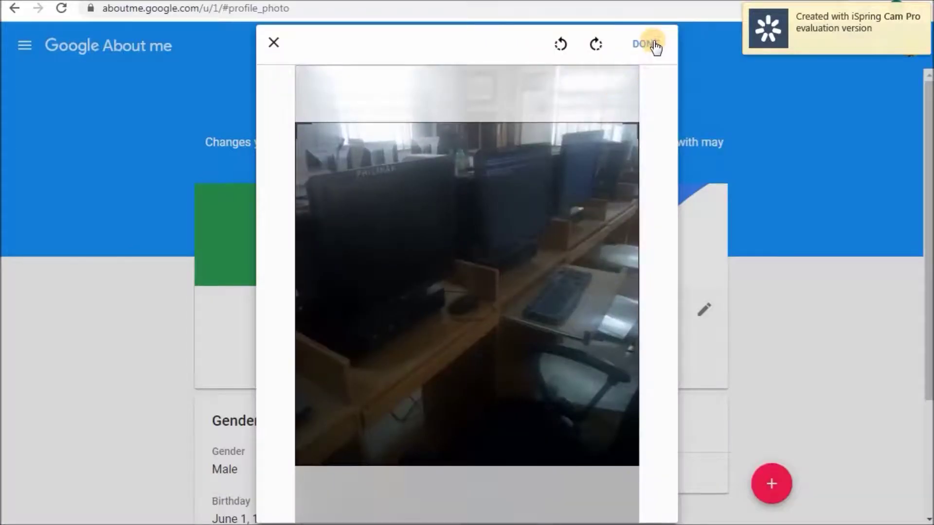
{"action": "left_click", "coordinate": [646, 45]}
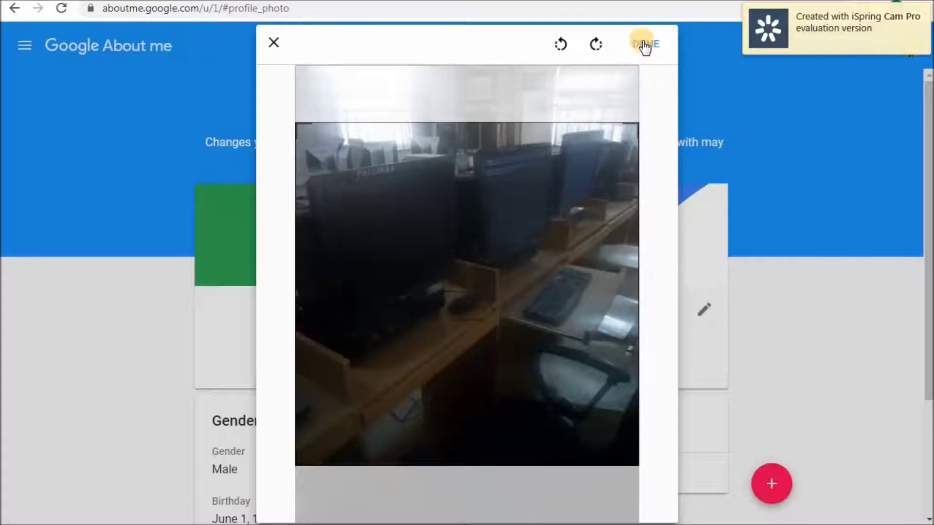
{"action": "left_click", "coordinate": [275, 43]}
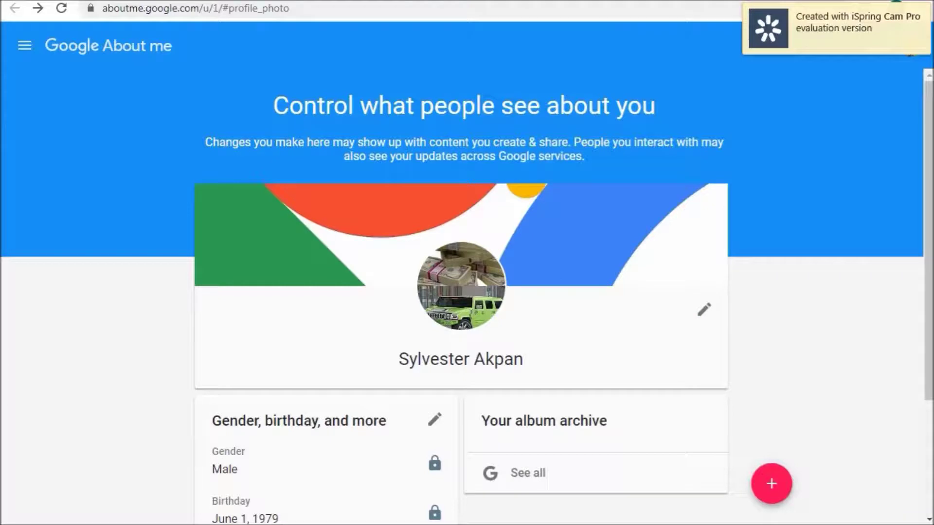
{"action": "left_click", "coordinate": [205, 1]}
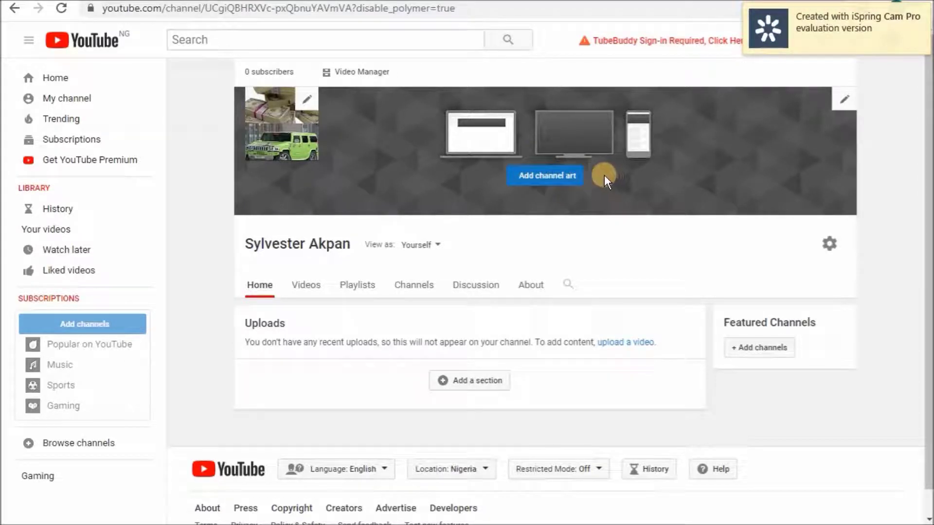
In the channel art editor, pick the yellow kayak lake photo from the Gallery
{"action": "left_click", "coordinate": [842, 102]}
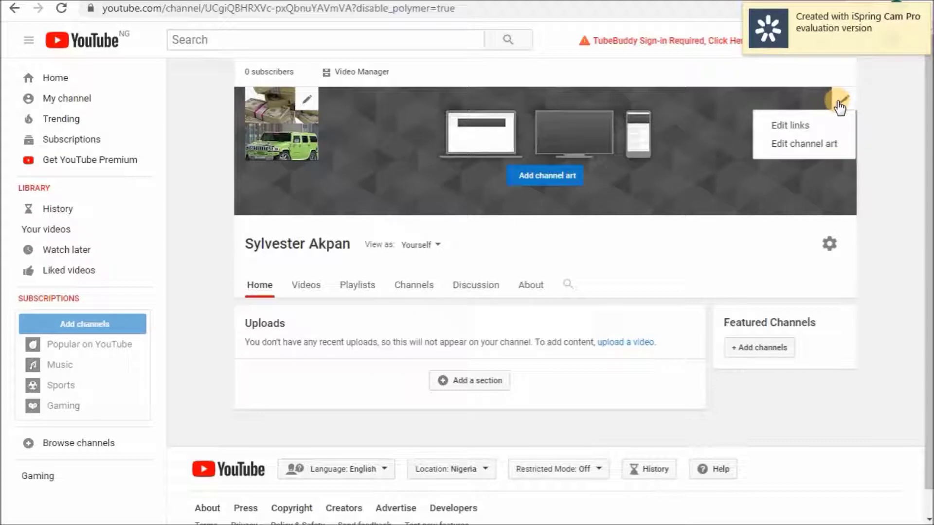
{"action": "left_click", "coordinate": [816, 146]}
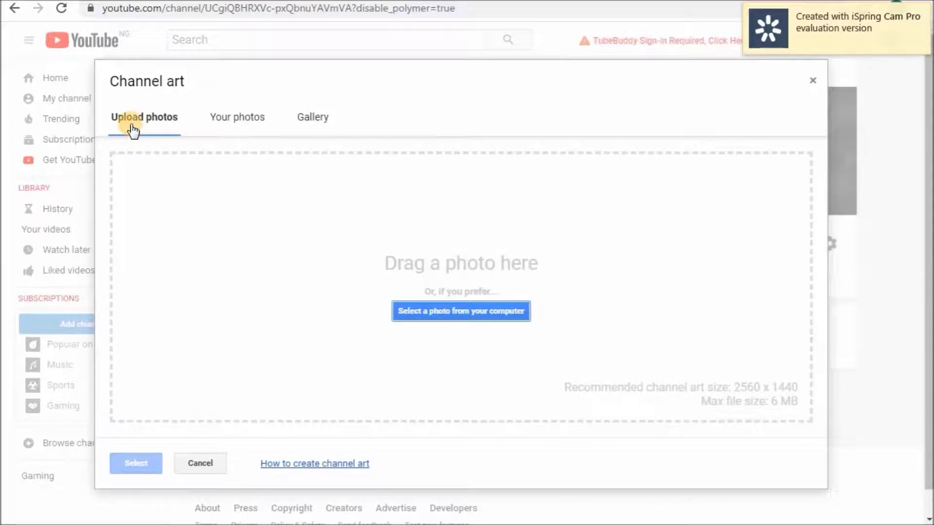
{"action": "left_click", "coordinate": [317, 120]}
{"action": "left_click", "coordinate": [472, 309]}
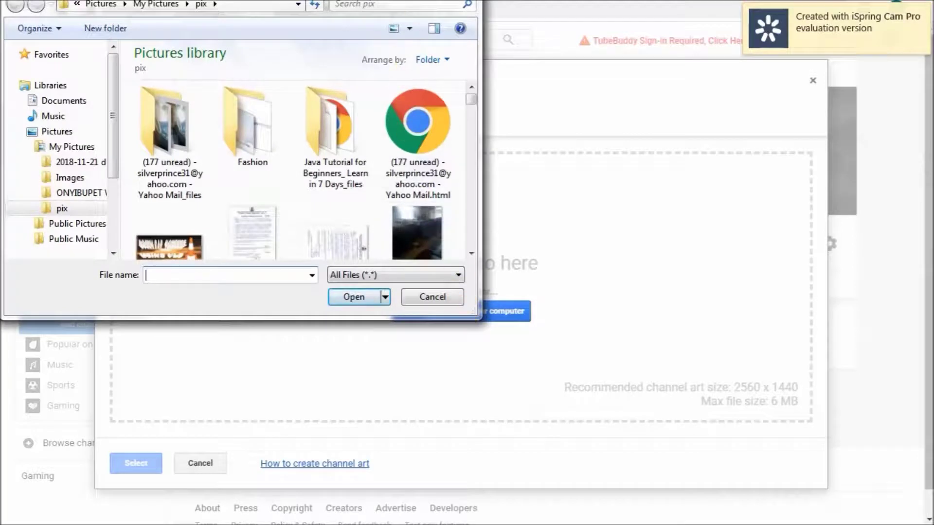
{"action": "left_click", "coordinate": [436, 298]}
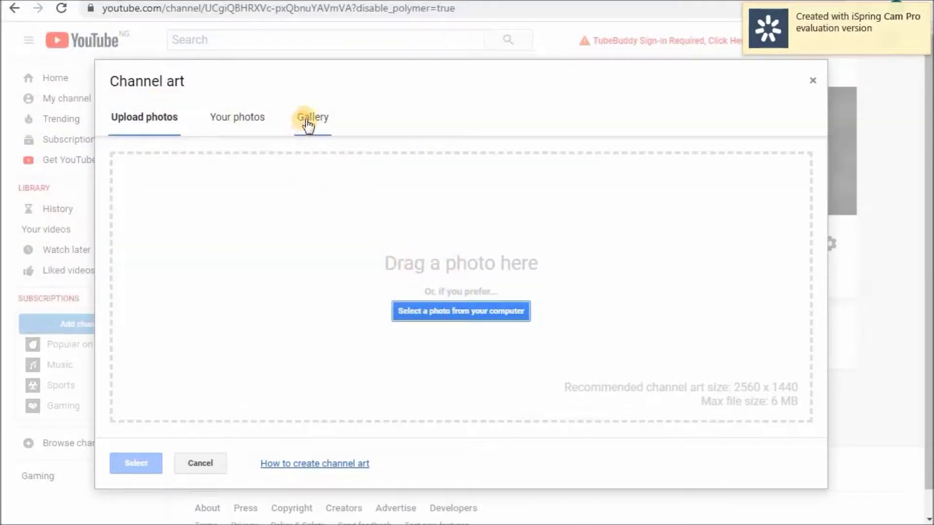
{"action": "left_click", "coordinate": [313, 118]}
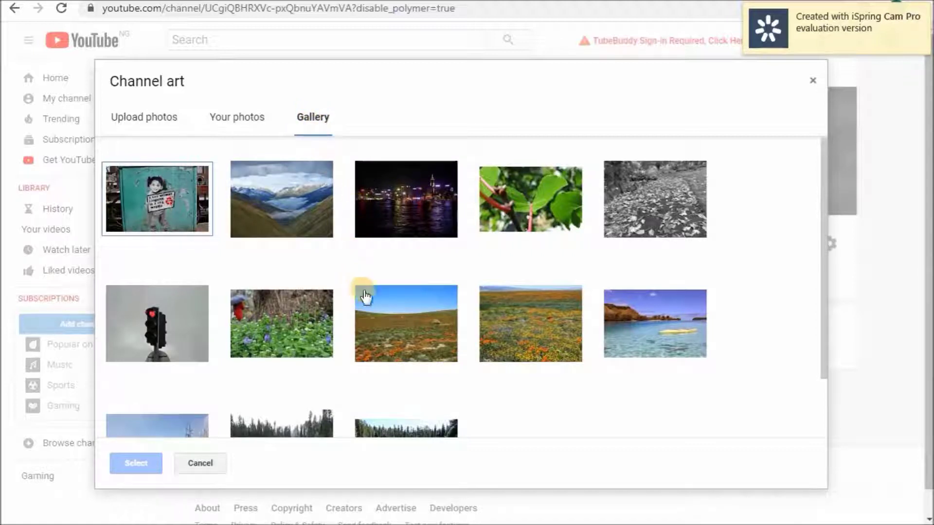
{"action": "left_click", "coordinate": [640, 335]}
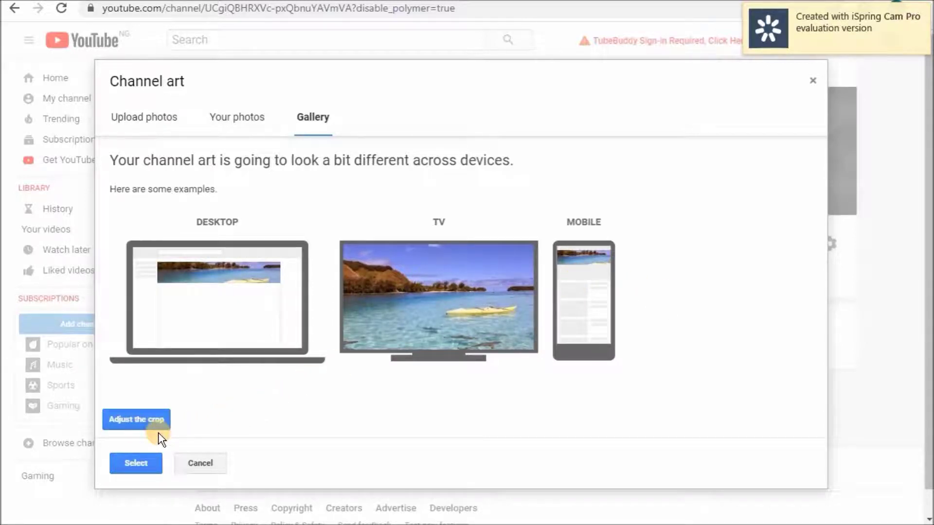
Shift the banner crop slightly lower and apply the kayak photo as channel art
{"action": "left_click", "coordinate": [146, 417]}
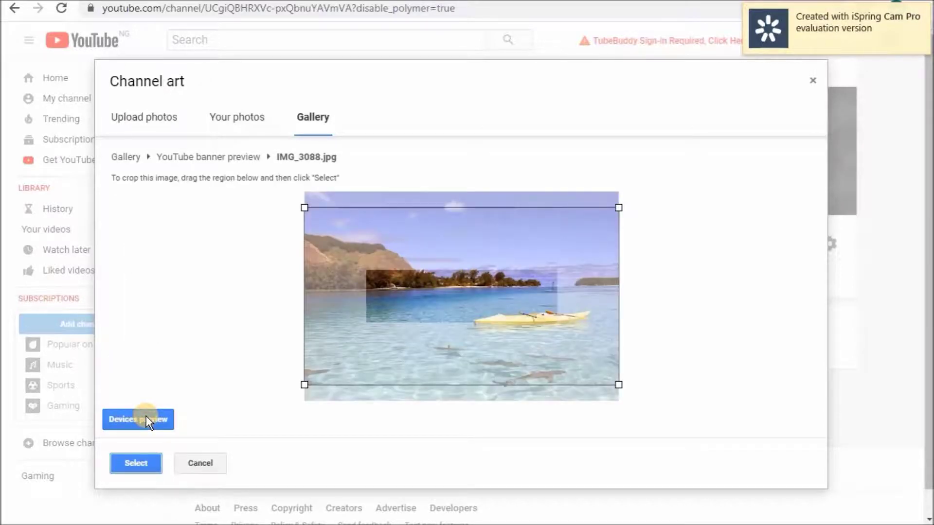
{"action": "left_click_drag", "start_coordinate": [462, 295], "coordinate": [494, 309]}
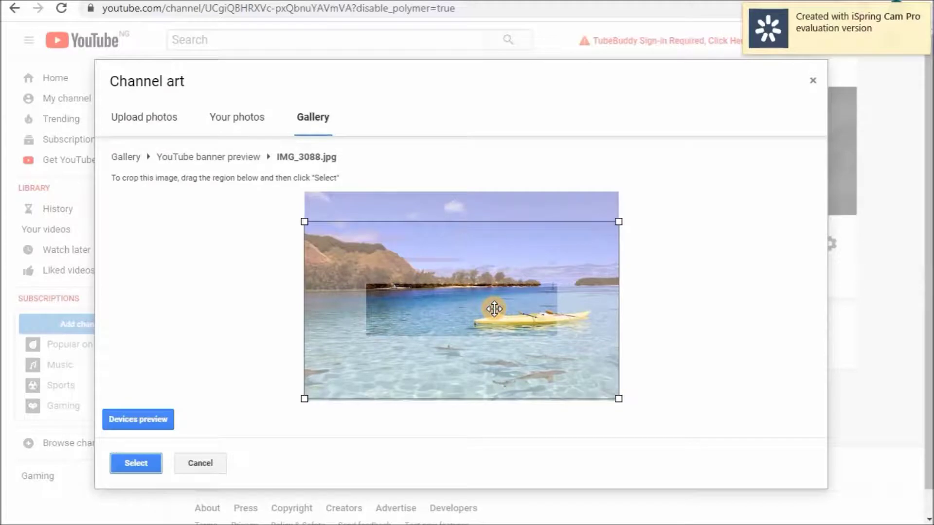
{"action": "left_click", "coordinate": [145, 463]}
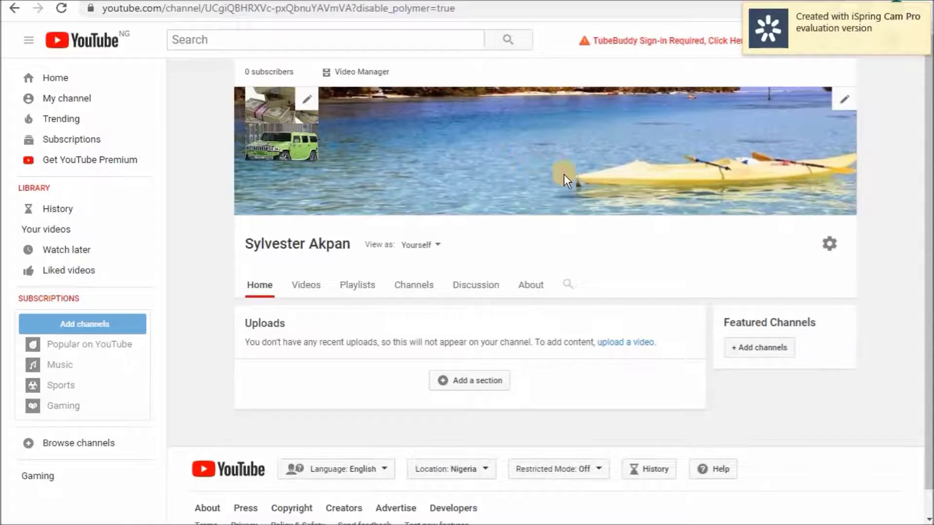
{"action": "key", "text": "alt+Left"}
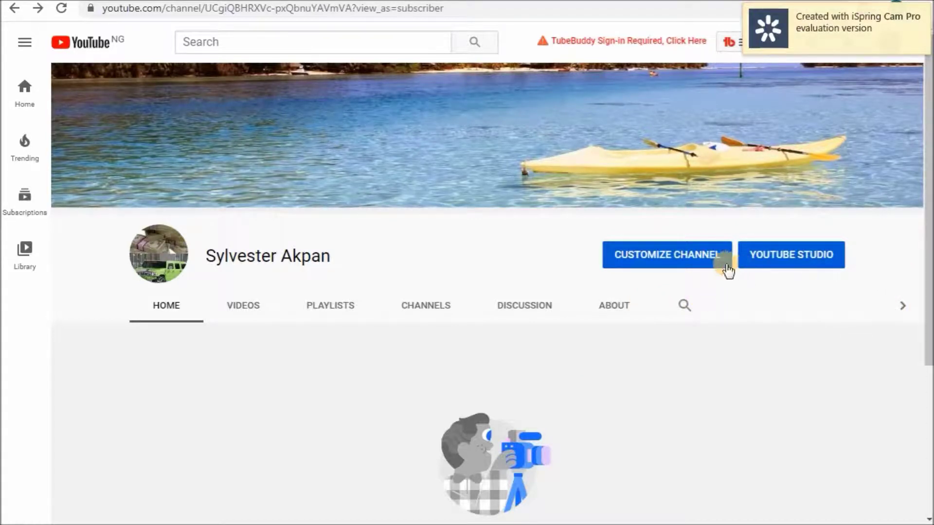
{"action": "left_click", "coordinate": [698, 258]}
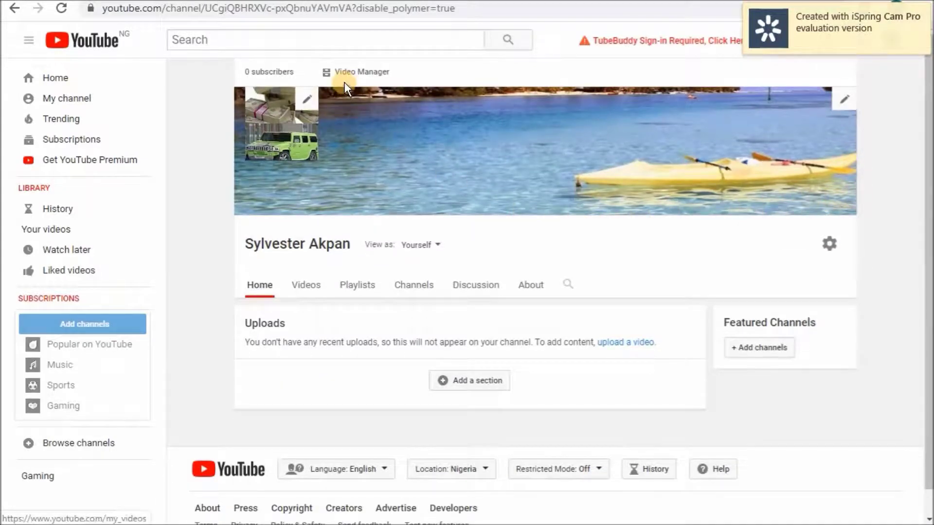
Upload 2.mp4 from the Videos > Short Comedy folder via Video Manager
{"action": "left_click", "coordinate": [354, 74]}
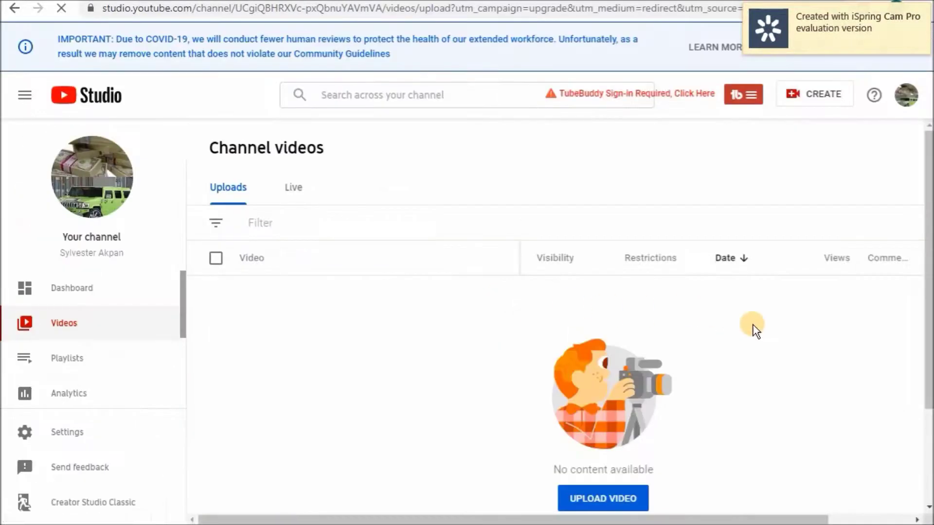
{"action": "left_click", "coordinate": [608, 502]}
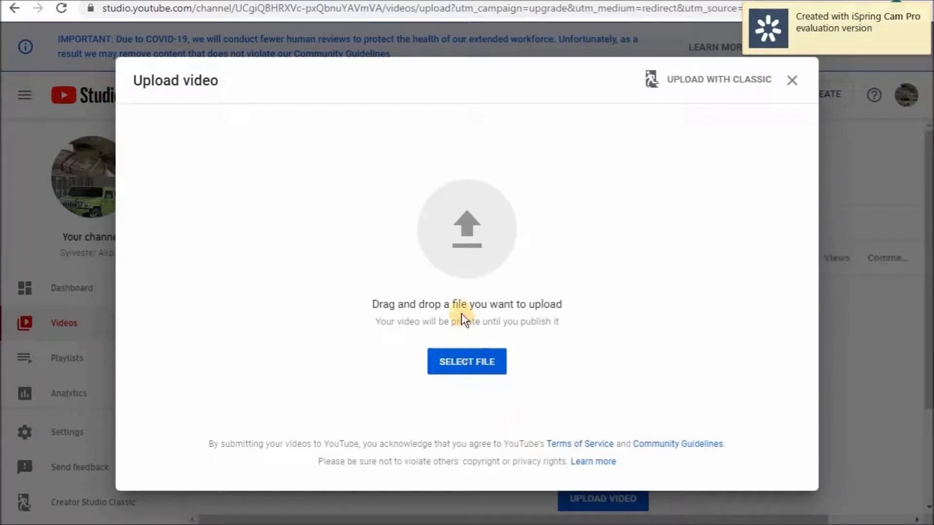
{"action": "left_click", "coordinate": [459, 362]}
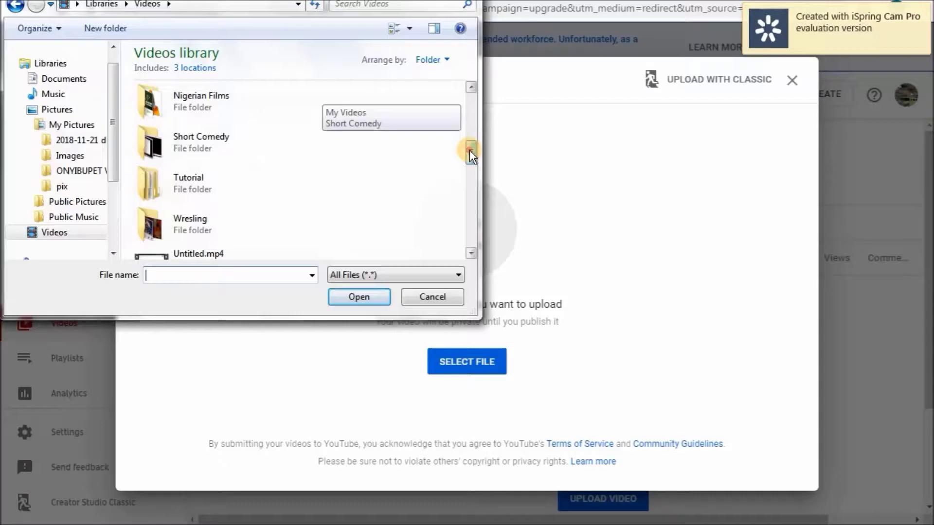
{"action": "left_click_drag", "start_coordinate": [469, 150], "coordinate": [470, 190]}
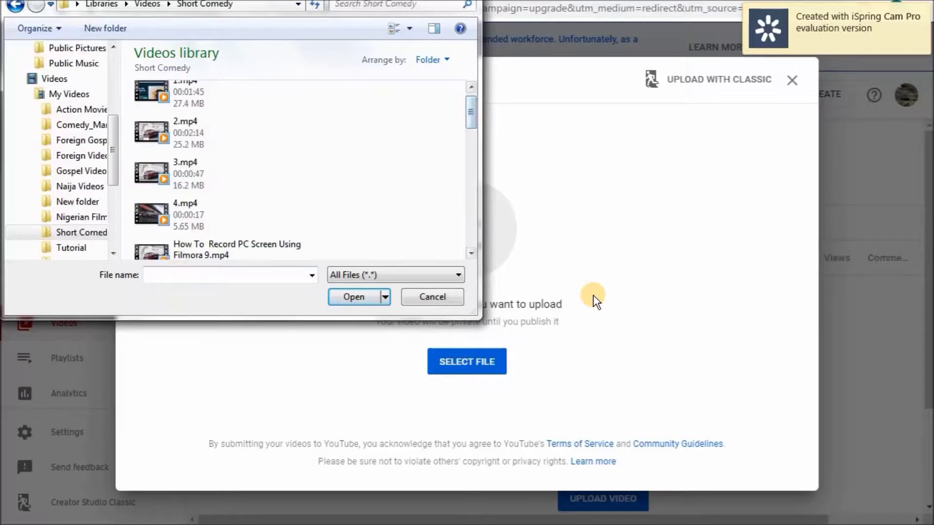
{"action": "left_click", "coordinate": [152, 127]}
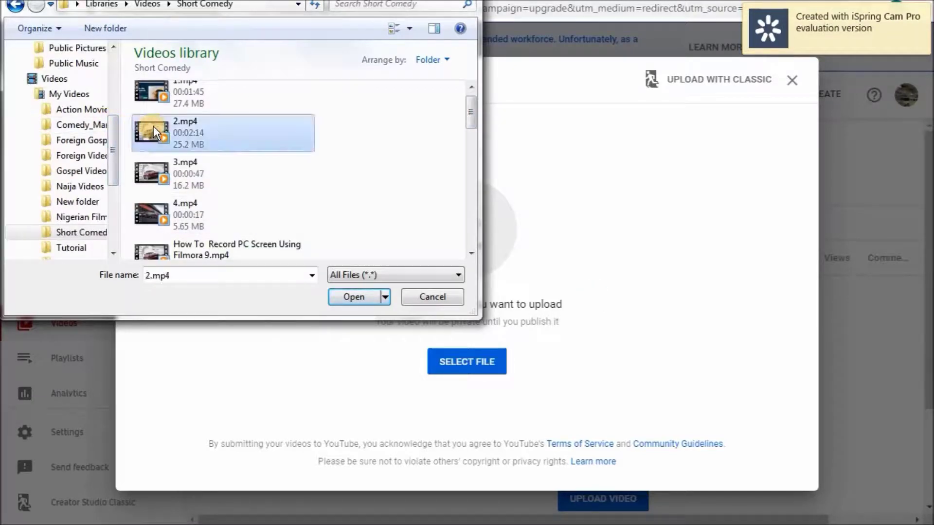
{"action": "left_click", "coordinate": [345, 293]}
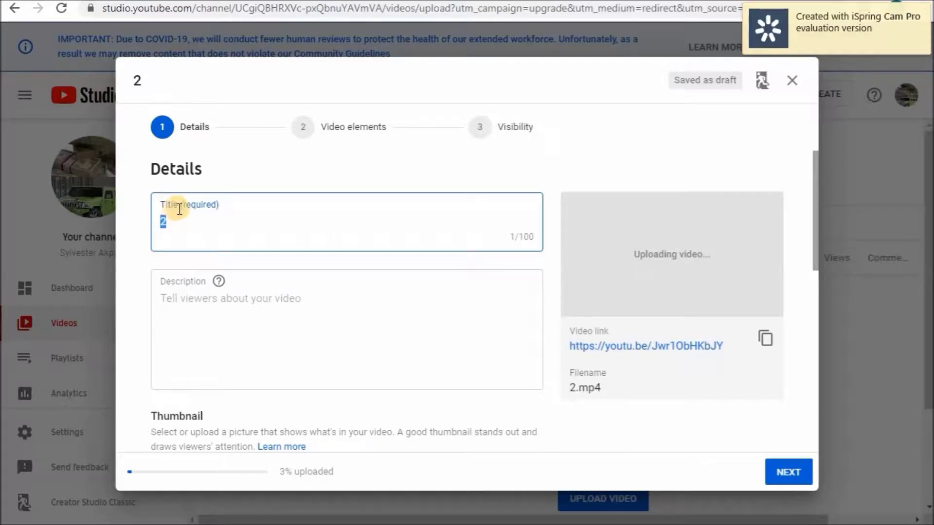
Replace the default title '2' with 'How To Create A YouTube Channel', correcting its last letter
{"action": "left_click", "coordinate": [223, 221]}
{"action": "key", "text": "BackSpace"}
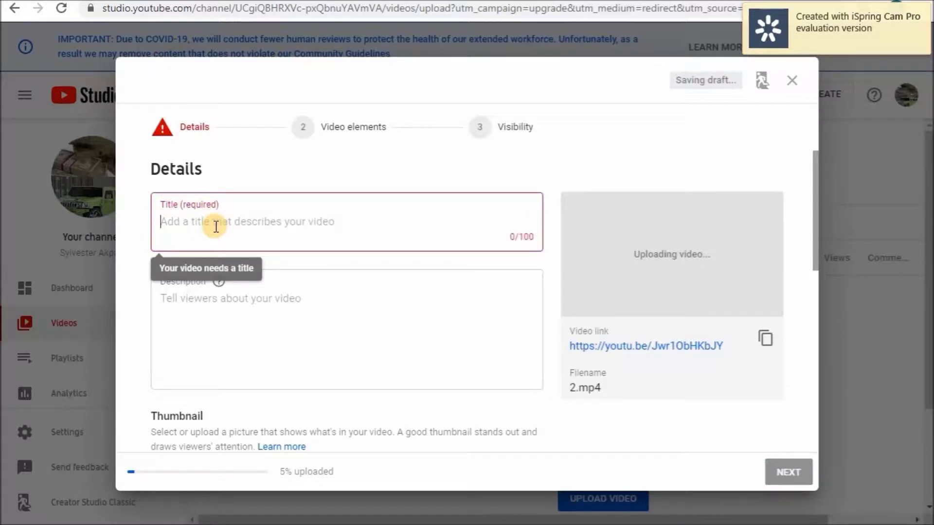
{"action": "type", "text": "How"}
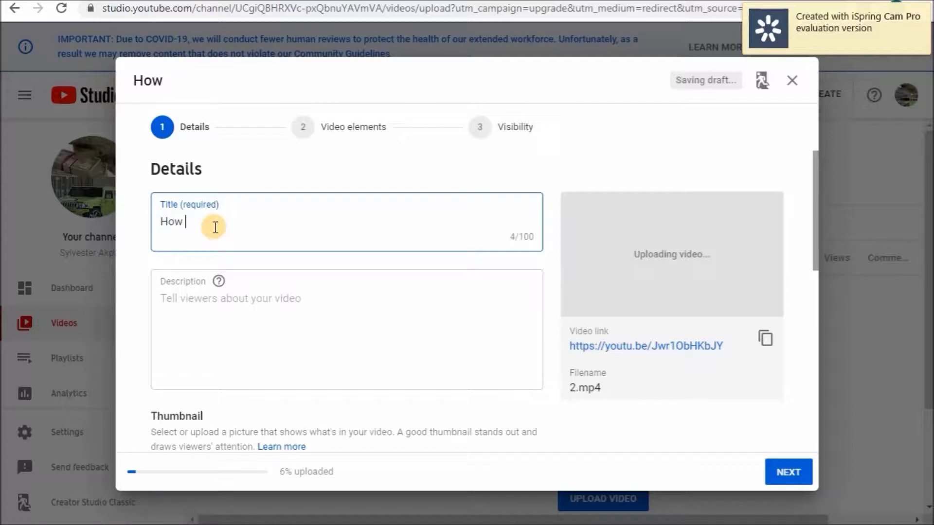
{"action": "type", "text": " To Create"}
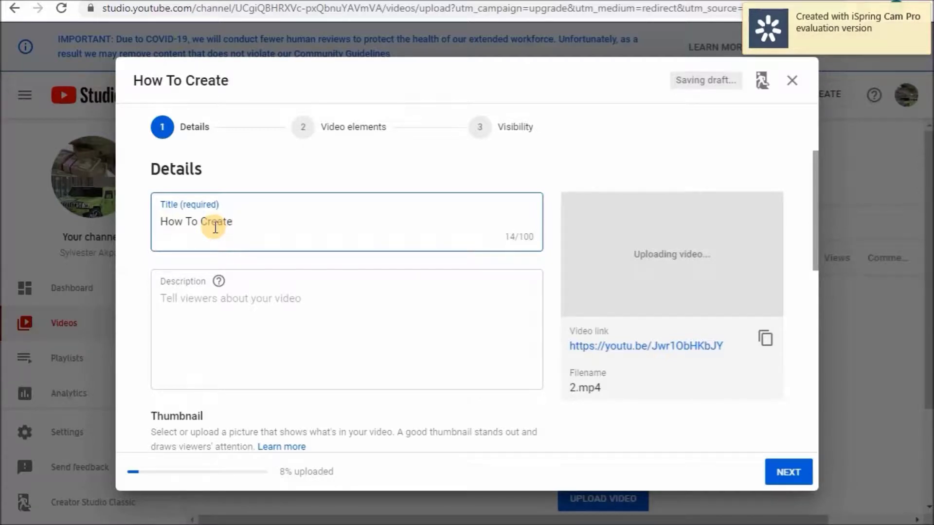
{"action": "type", "text": " A YouTu"}
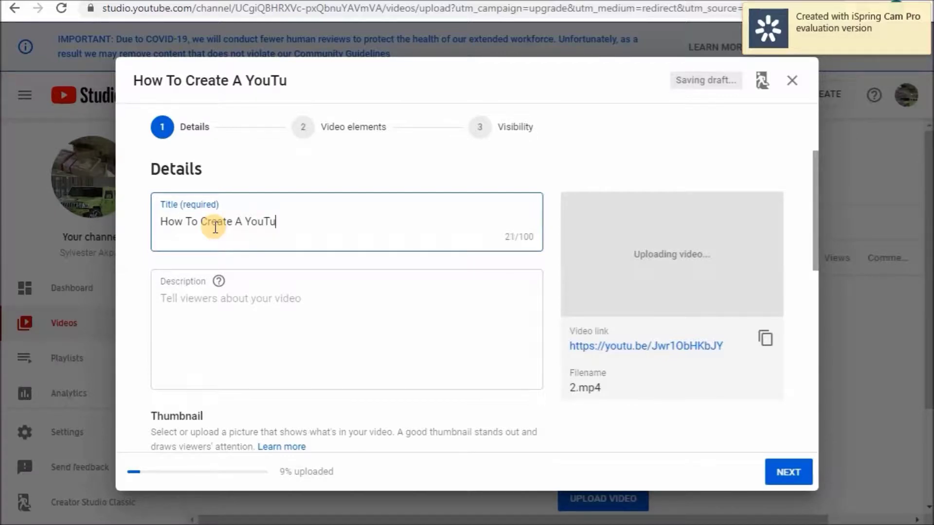
{"action": "type", "text": "be Cha"}
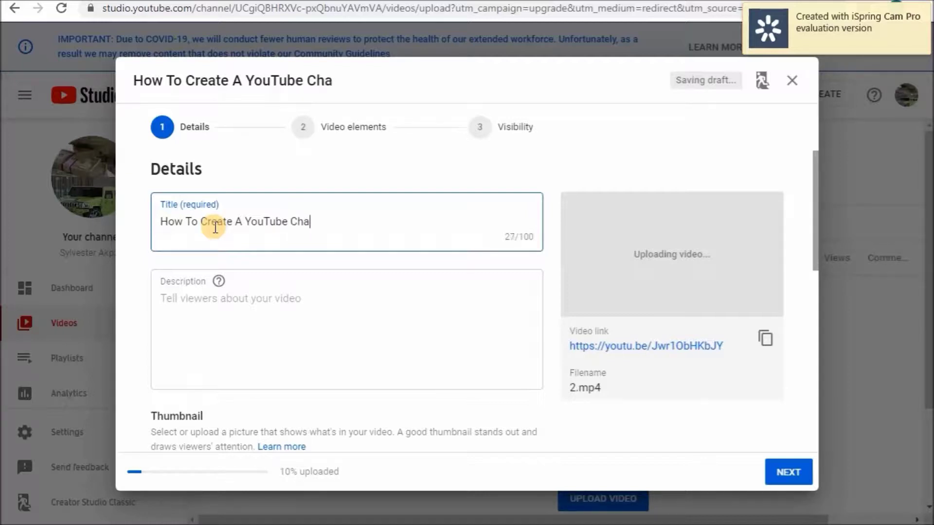
{"action": "type", "text": "nnel"}
{"action": "left_click", "coordinate": [226, 302]}
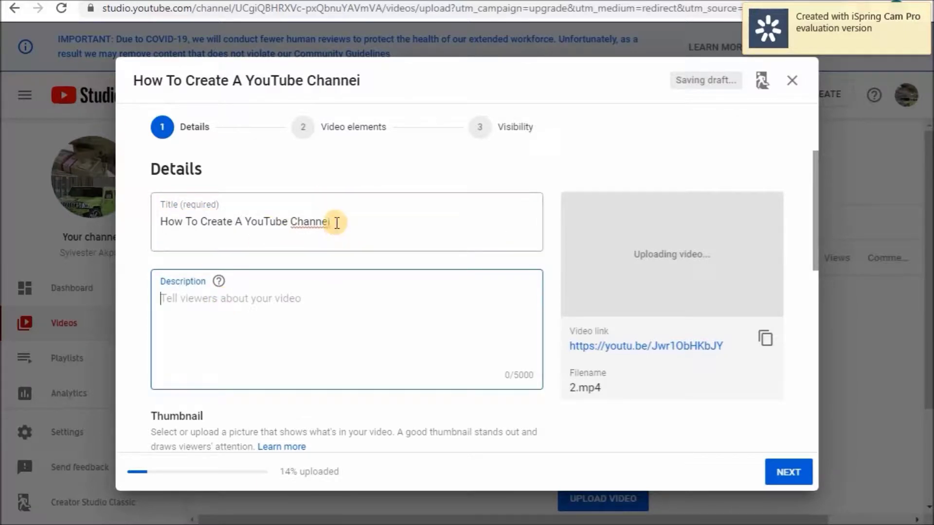
{"action": "left_click", "coordinate": [337, 222]}
{"action": "key", "text": "BackSpace"}
{"action": "type", "text": "l"}
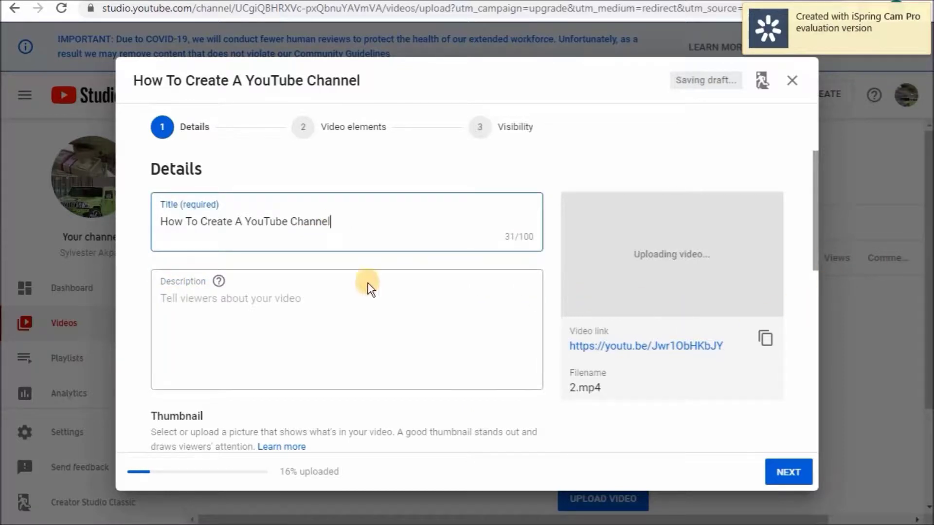
{"action": "left_click", "coordinate": [254, 314]}
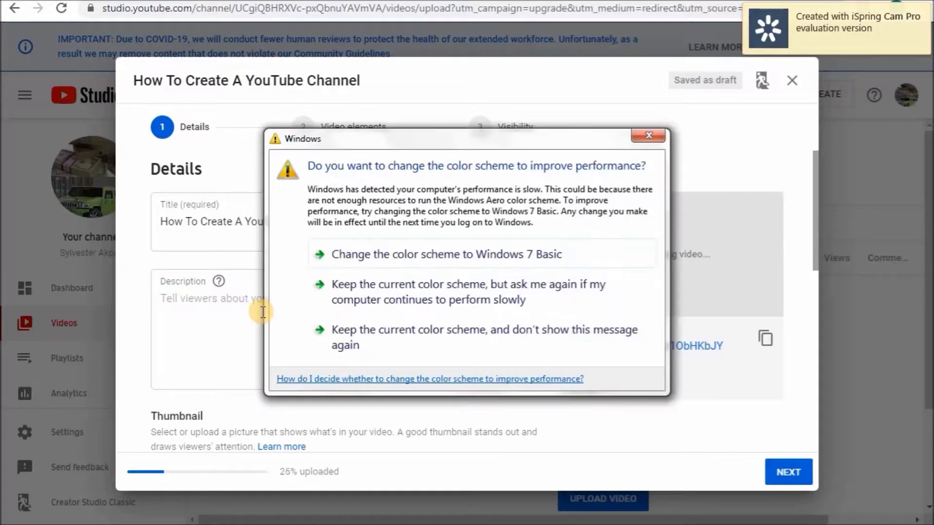
{"action": "left_click", "coordinate": [647, 138]}
{"action": "left_click", "coordinate": [173, 381]}
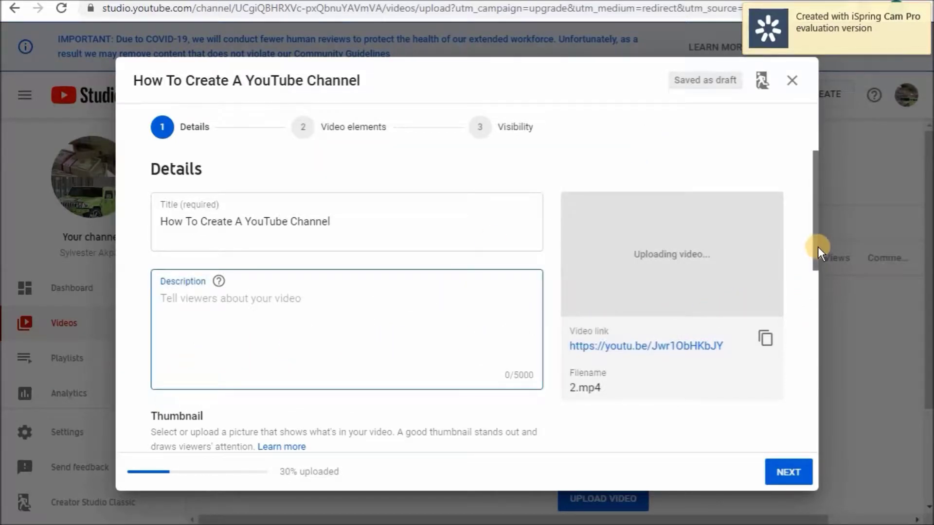
Set the audience to 'No, it's not made for kids' and advance to Video elements
{"action": "left_click_drag", "start_coordinate": [818, 247], "coordinate": [823, 294]}
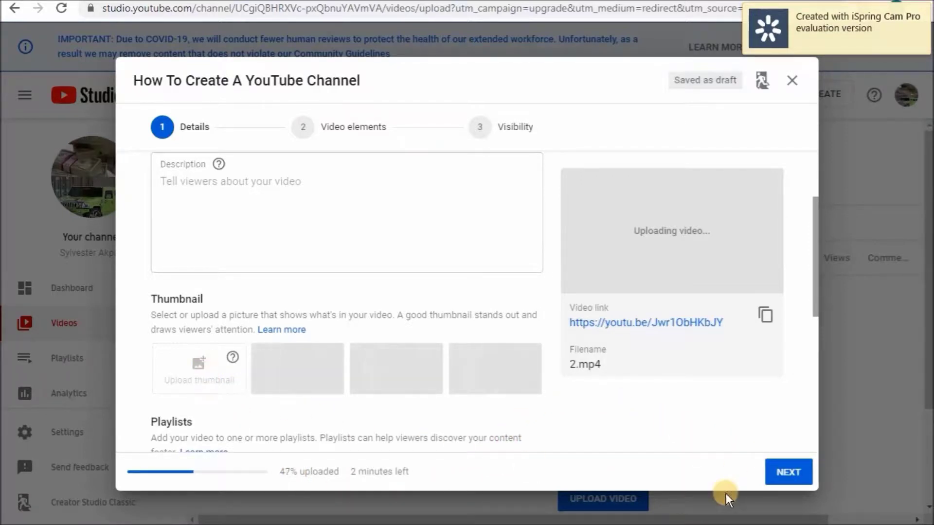
{"action": "left_click", "coordinate": [789, 472]}
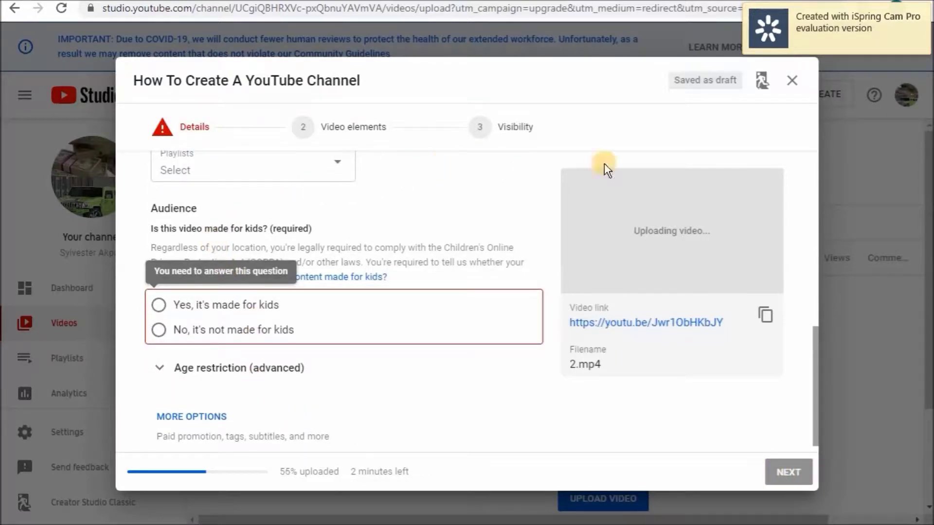
{"action": "left_click_drag", "start_coordinate": [813, 363], "coordinate": [807, 334]}
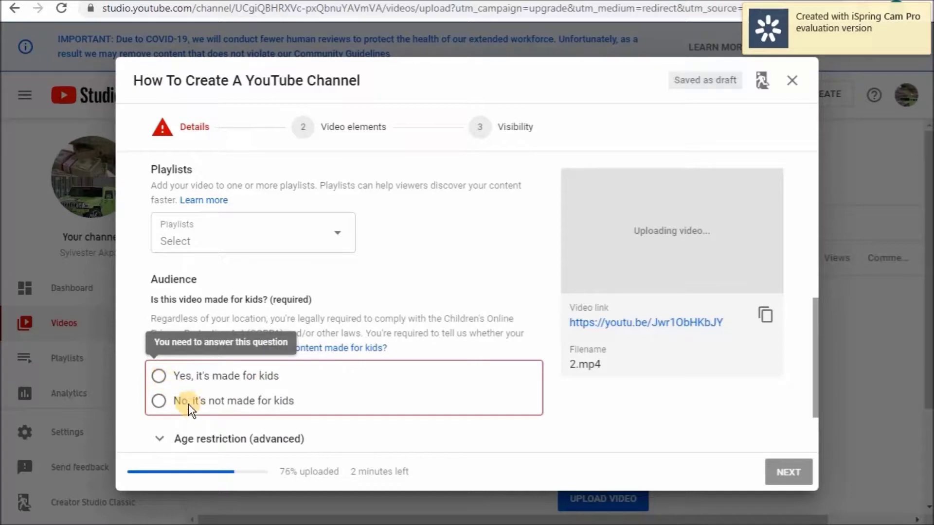
{"action": "left_click", "coordinate": [159, 401]}
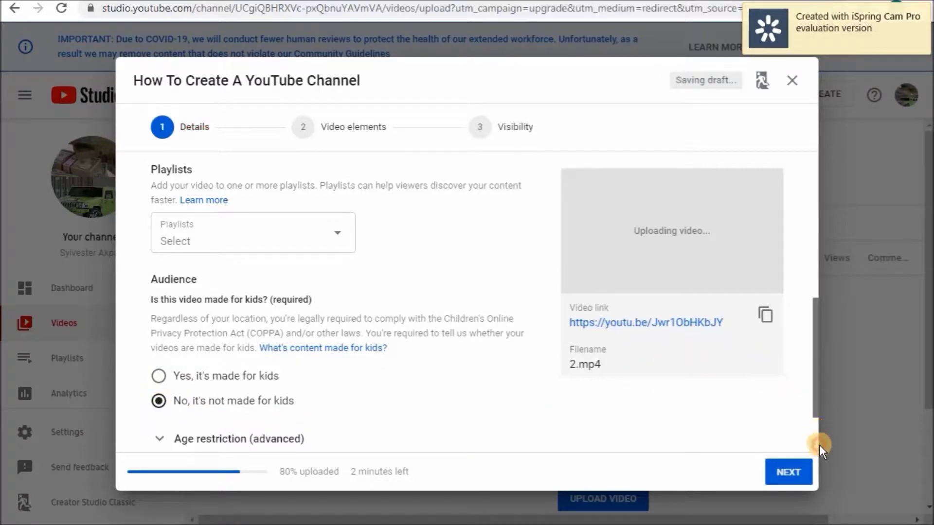
{"action": "scroll", "coordinate": [820, 446], "scroll_direction": "down", "scroll_amount": 2}
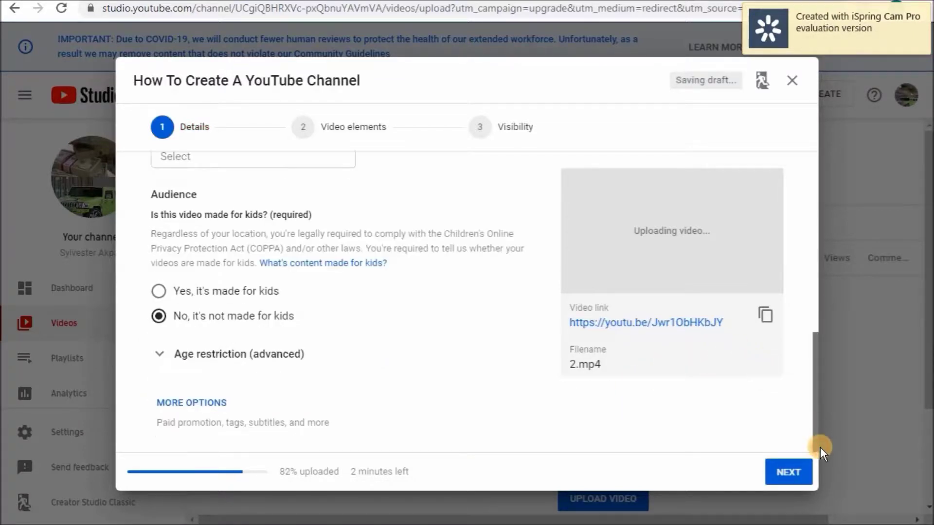
{"action": "left_click", "coordinate": [800, 474]}
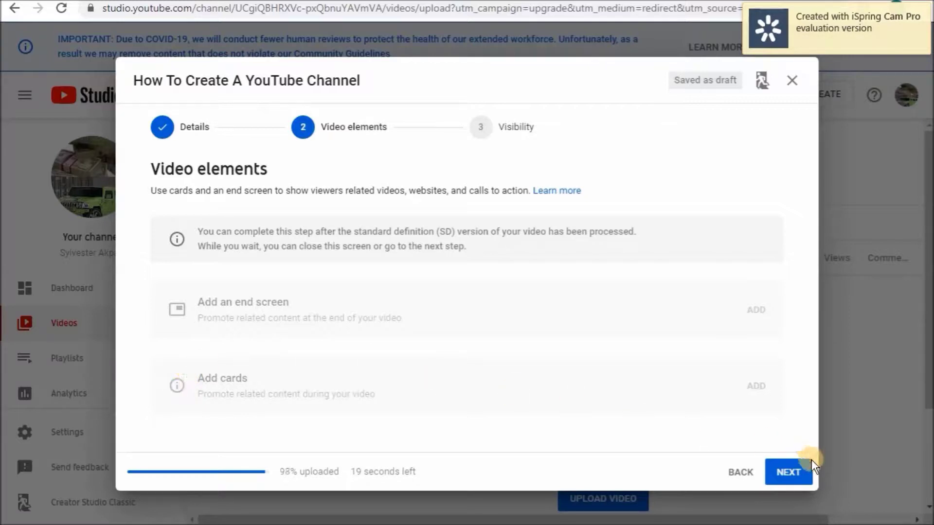
Choose Private under Save or publish on the Visibility step and save the upload
{"action": "left_click", "coordinate": [793, 474]}
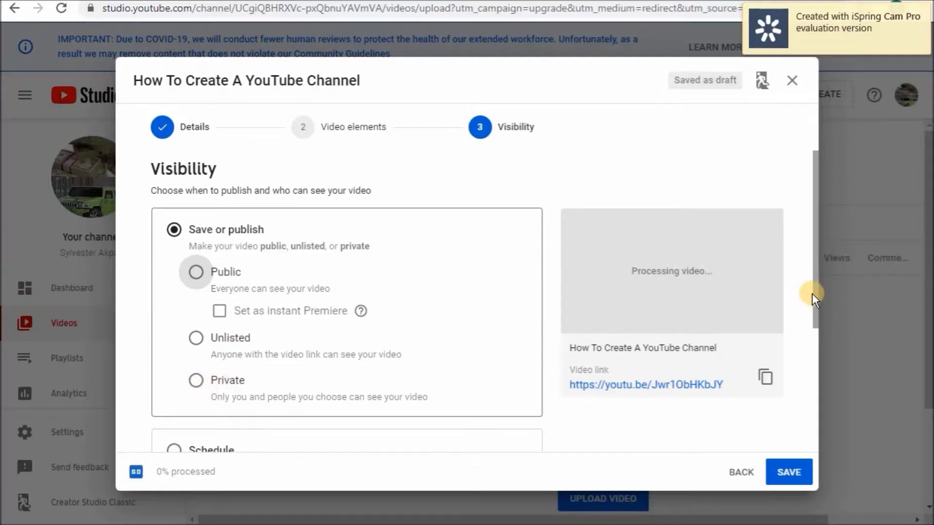
{"action": "left_click_drag", "start_coordinate": [815, 314], "coordinate": [814, 340]}
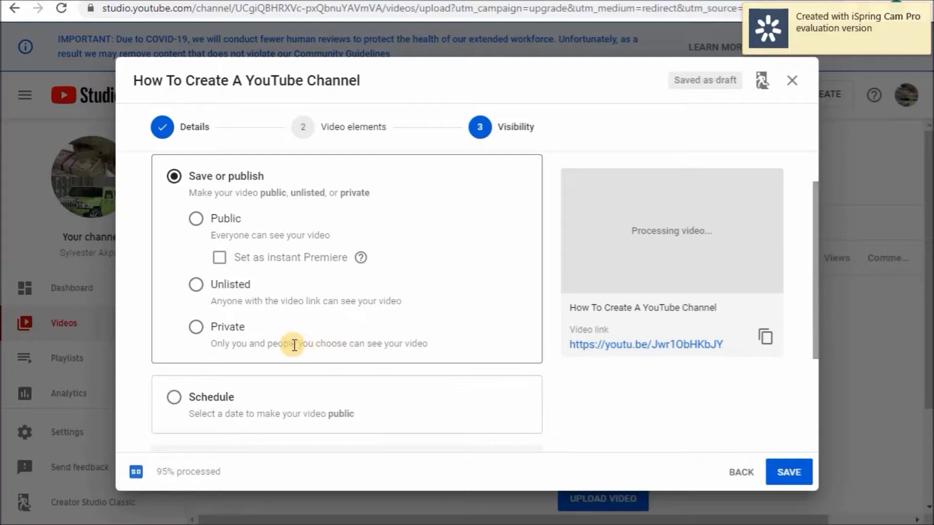
{"action": "left_click", "coordinate": [196, 327]}
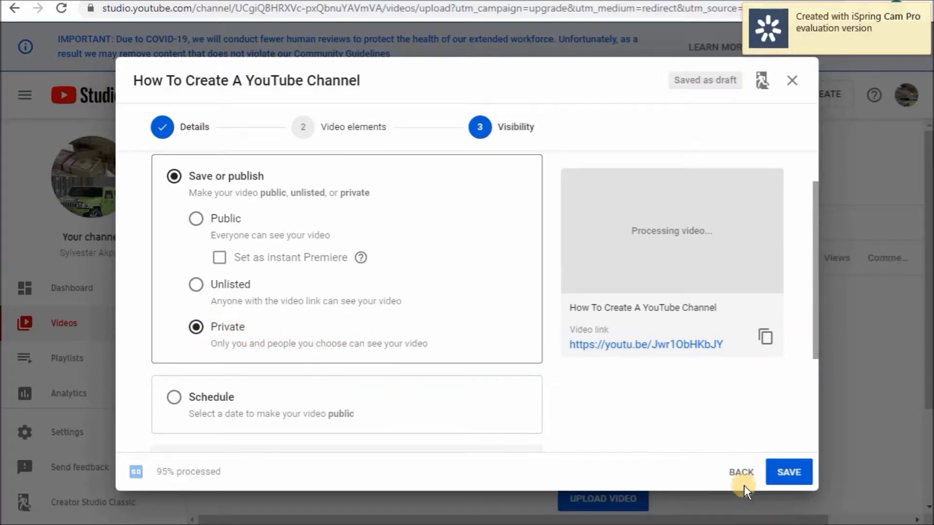
{"action": "left_click", "coordinate": [793, 472]}
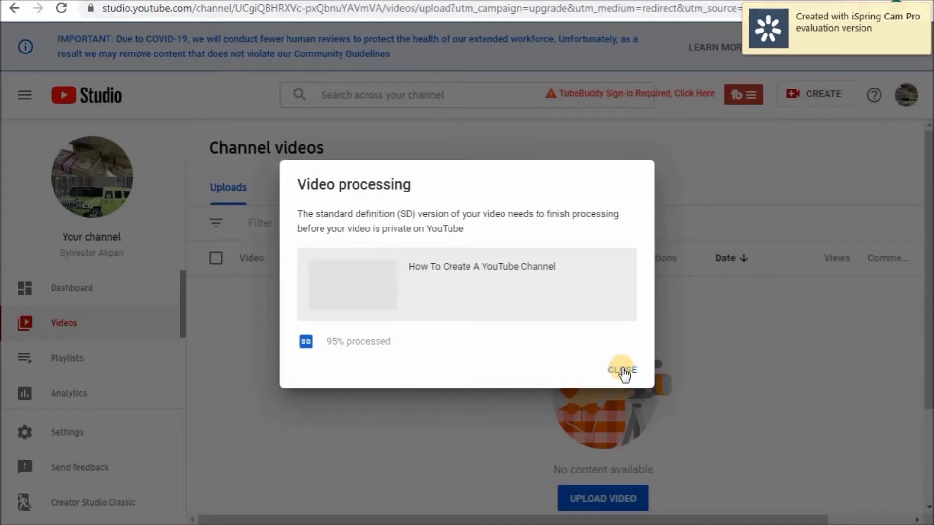
Close the processing notice and set 'How To Create A YouTube Channel' to Private in the videos list
{"action": "left_click", "coordinate": [622, 372]}
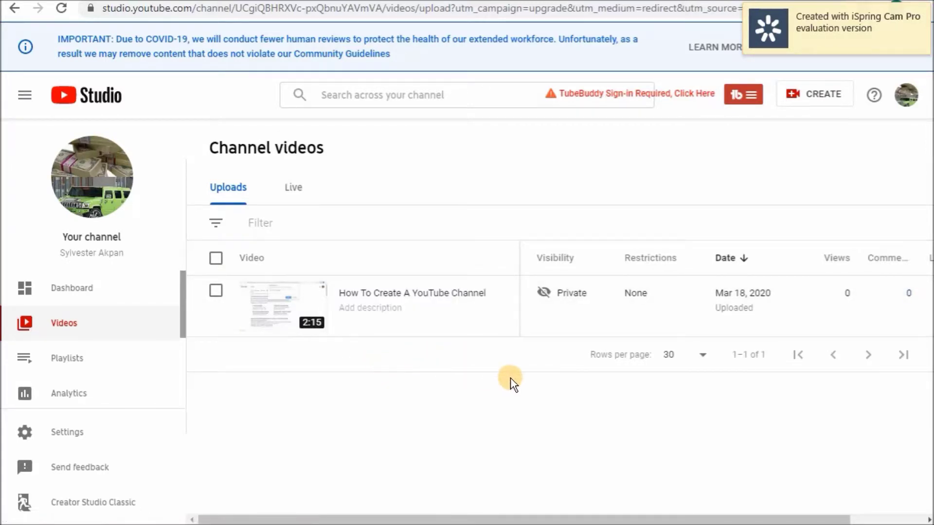
{"action": "mouse_move", "coordinate": [588, 302]}
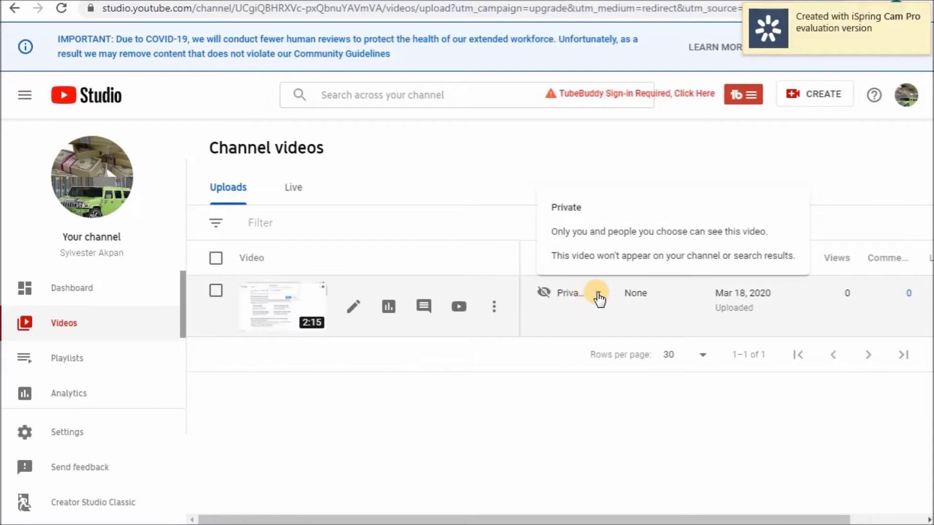
{"action": "left_click", "coordinate": [598, 294]}
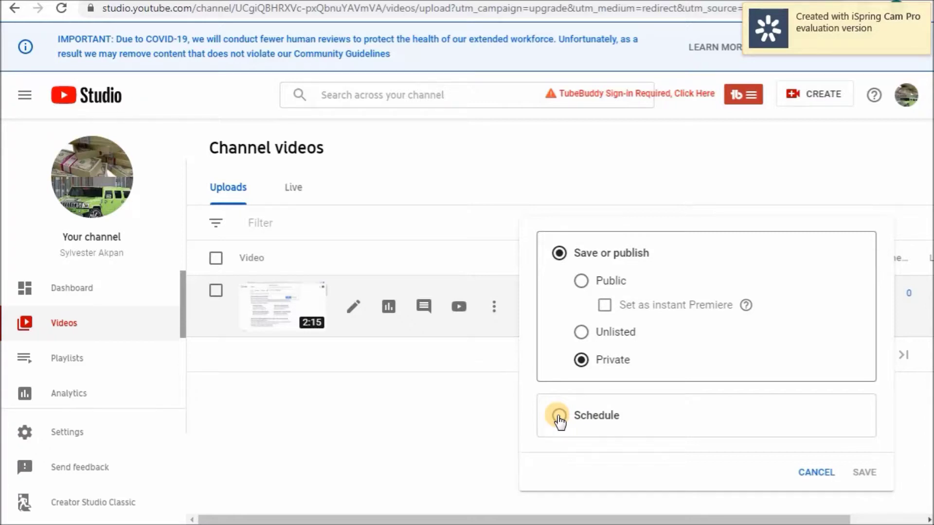
{"action": "left_click", "coordinate": [583, 361]}
{"action": "left_click", "coordinate": [867, 474]}
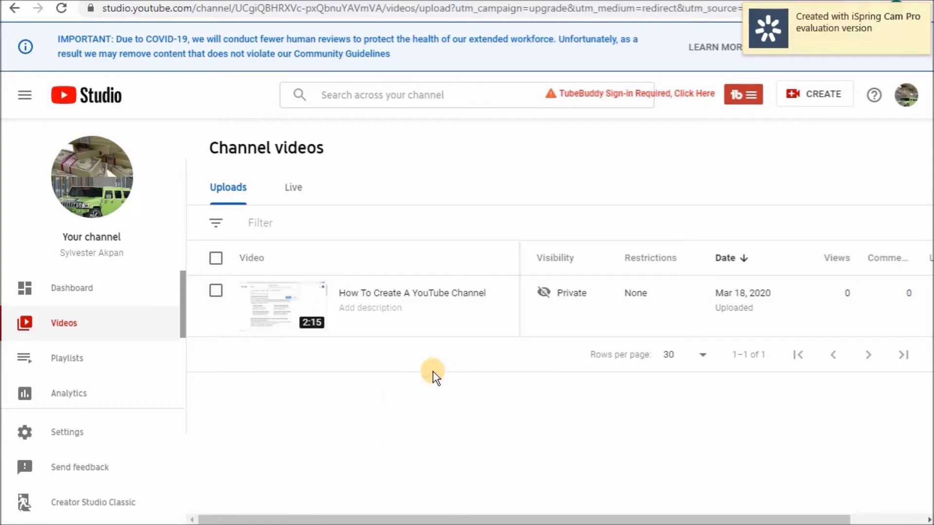
{"action": "mouse_move", "coordinate": [590, 298]}
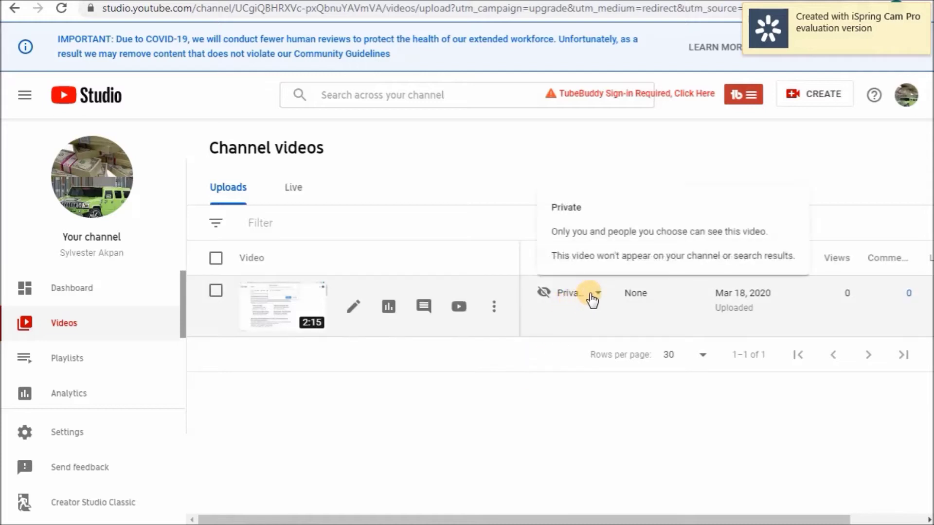
{"action": "left_click", "coordinate": [599, 297]}
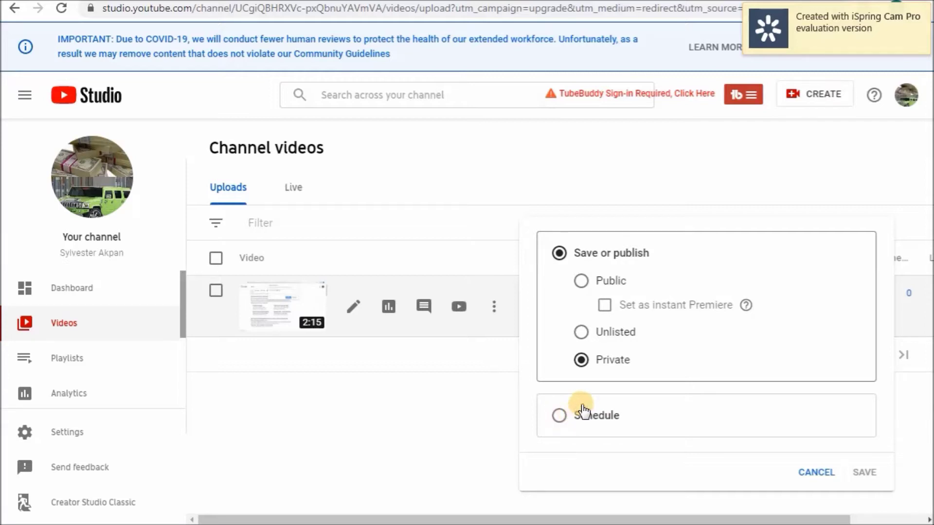
{"action": "left_click", "coordinate": [582, 361]}
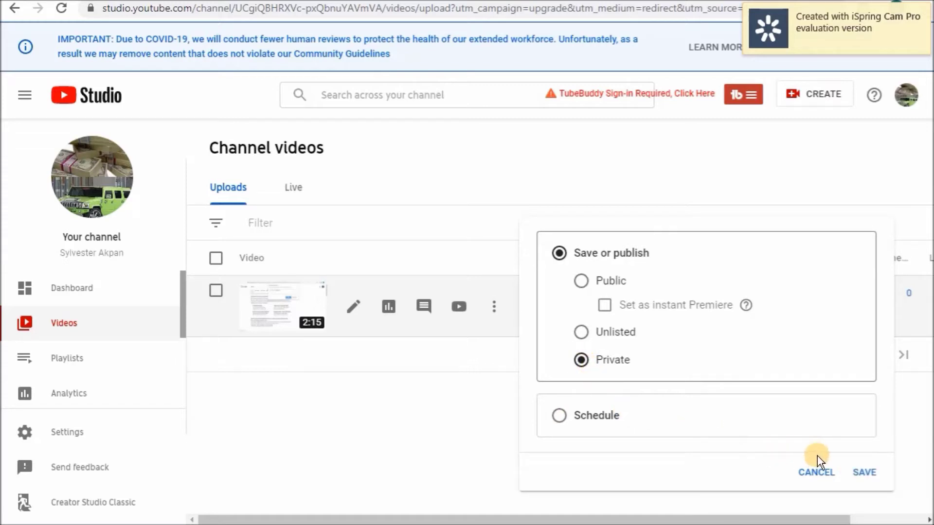
{"action": "left_click", "coordinate": [868, 478]}
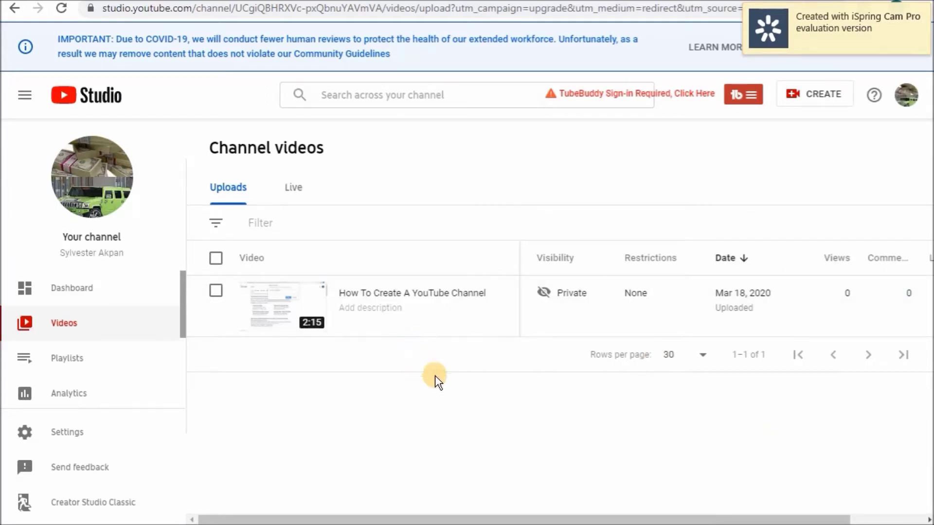
{"action": "left_click", "coordinate": [827, 97]}
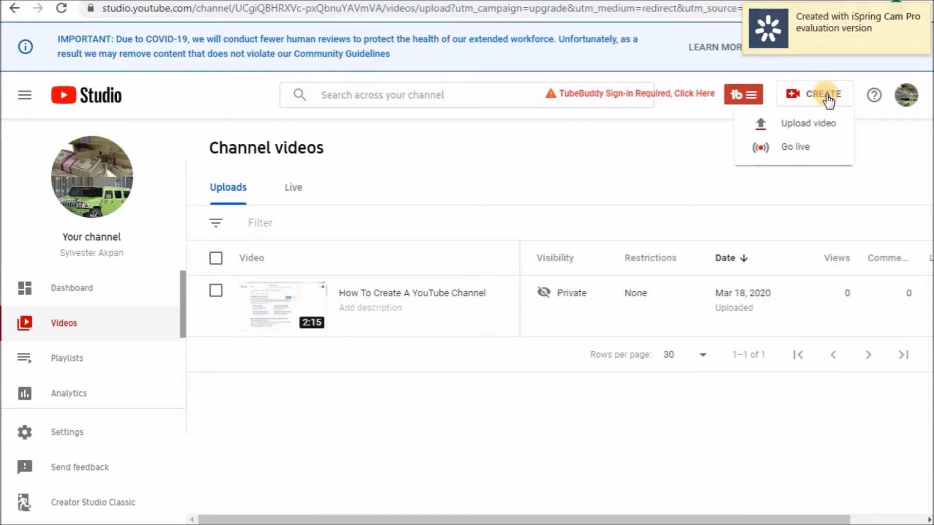
{"action": "left_click", "coordinate": [809, 124]}
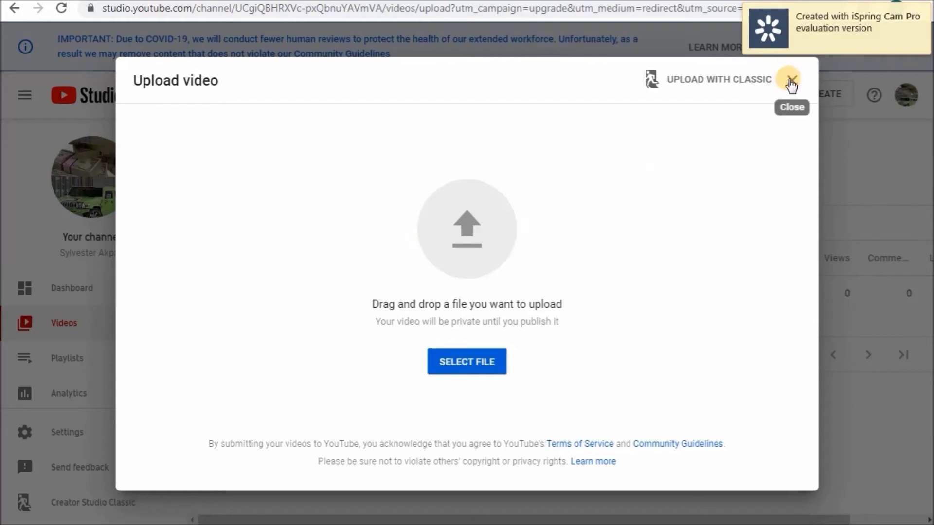
{"action": "left_click", "coordinate": [791, 80]}
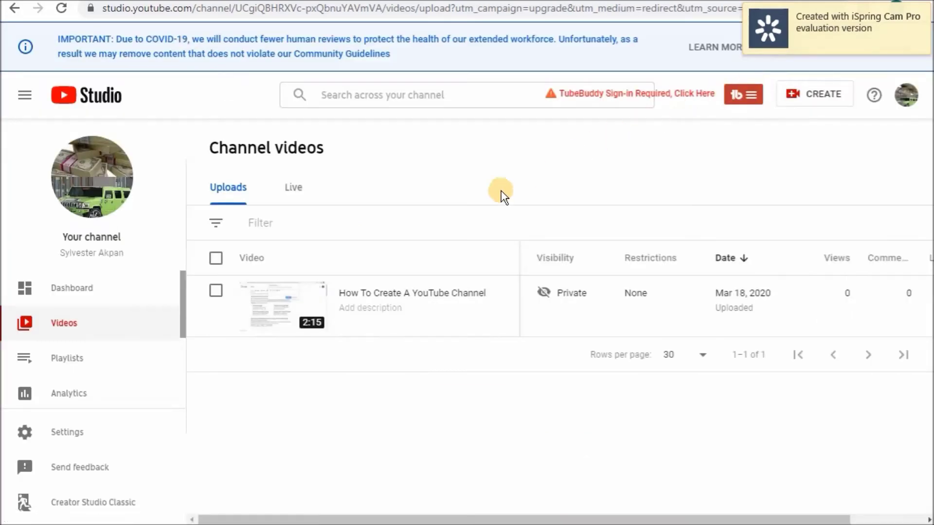